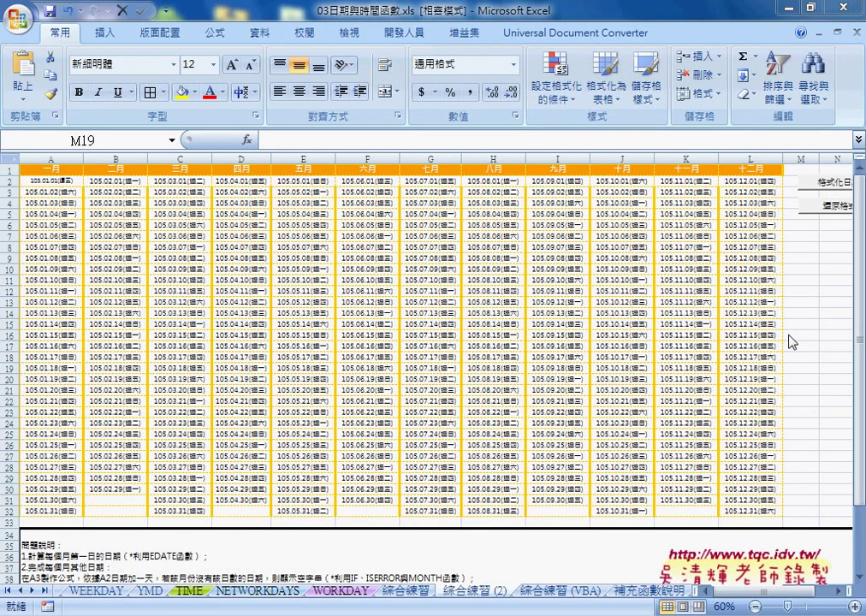
Duplicate the 綜合練習 sheet as 綜合練習 (3), then go back to the 綜合練習 (2) calendar
{"action": "left_click", "coordinate": [406, 592]}
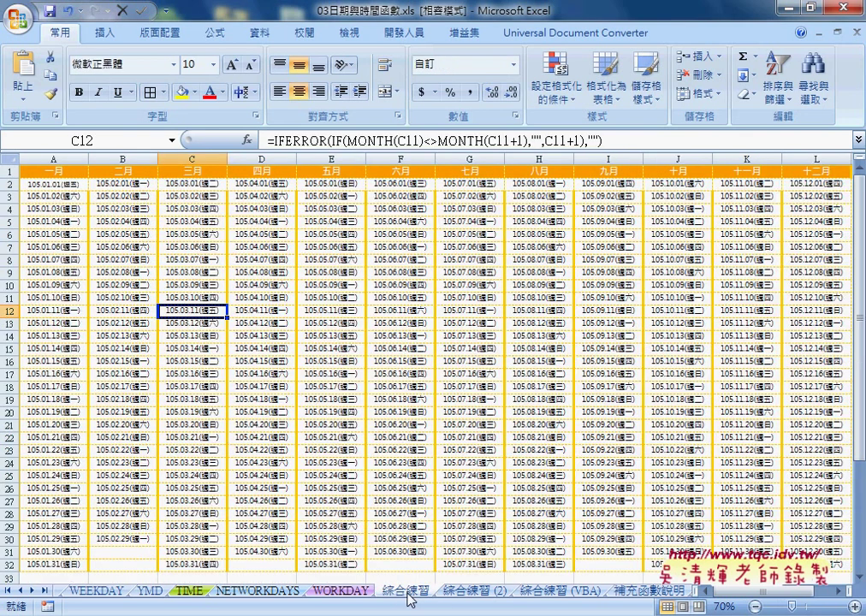
{"action": "mouse_move", "coordinate": [412, 599]}
{"action": "left_mouse_down"}
{"action": "mouse_move", "coordinate": [494, 580]}
{"action": "mouse_move", "coordinate": [490, 599]}
{"action": "left_mouse_up"}
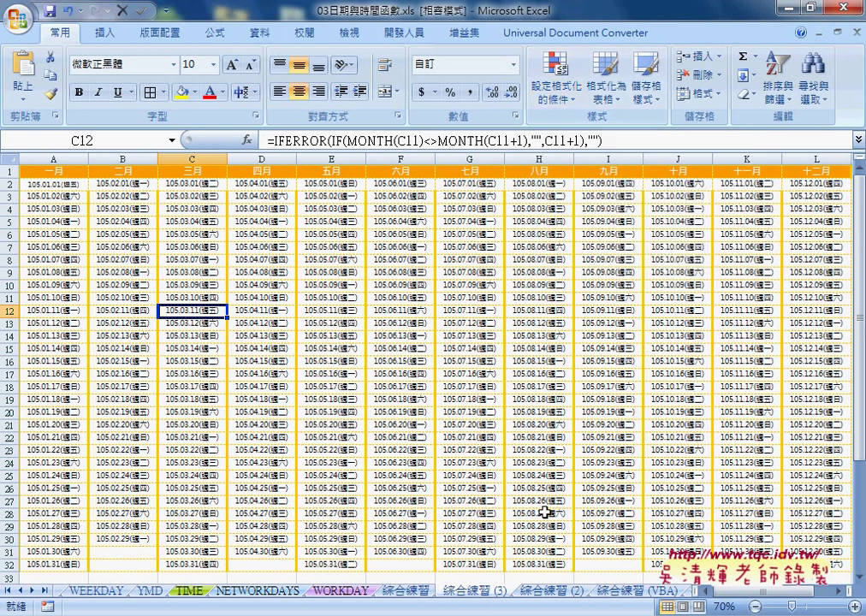
{"action": "left_click", "coordinate": [542, 591]}
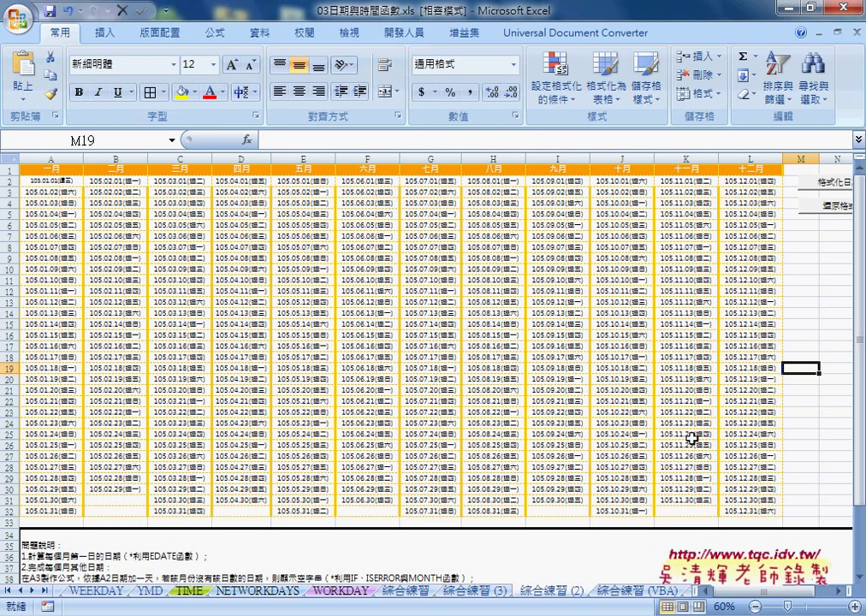
{"action": "left_click_drag", "start_coordinate": [770, 599], "coordinate": [793, 599]}
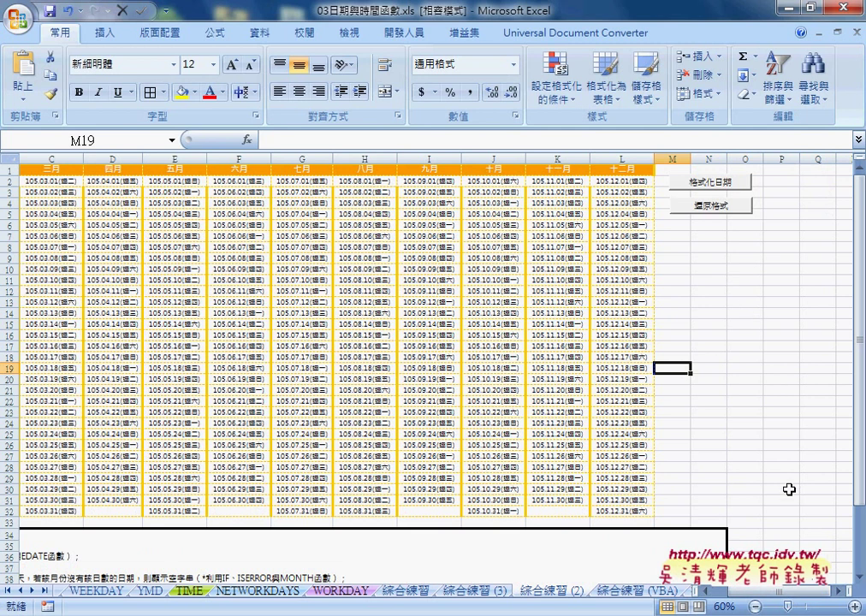
{"action": "left_click", "coordinate": [853, 606]}
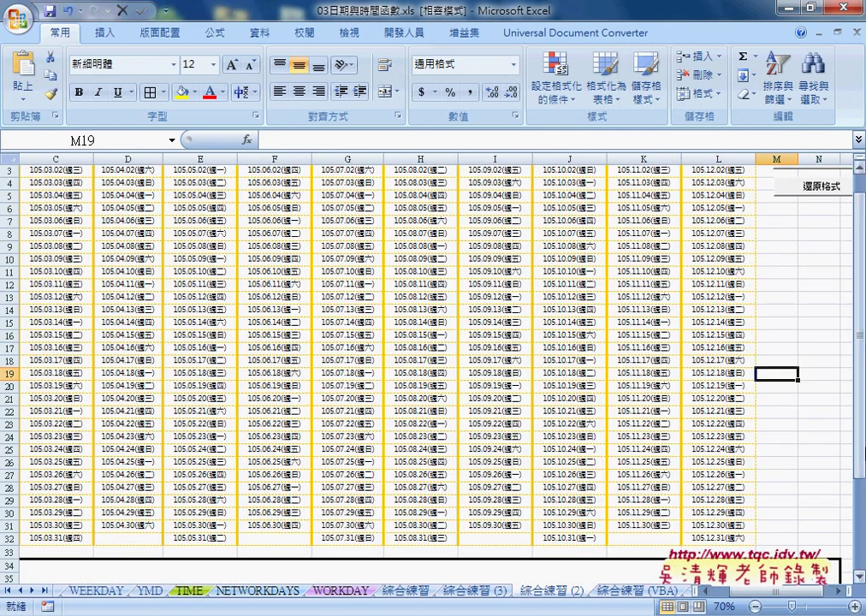
{"action": "scroll", "coordinate": [821, 427], "scroll_direction": "up", "scroll_amount": 1}
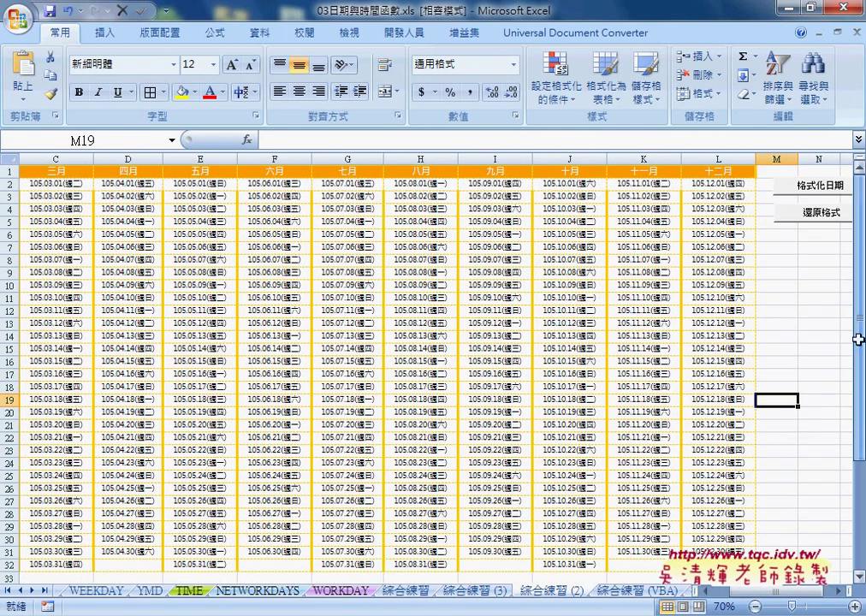
{"action": "left_click", "coordinate": [819, 188]}
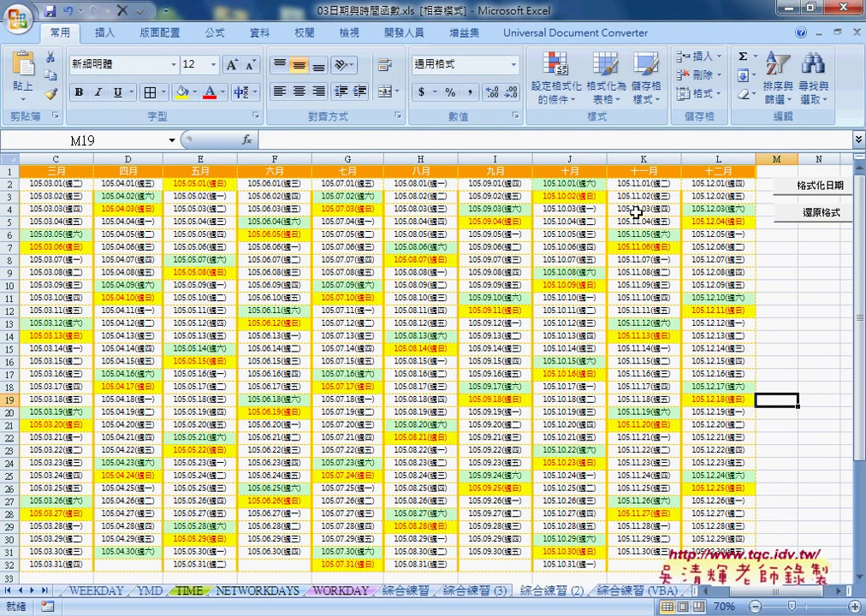
{"action": "left_click", "coordinate": [195, 185]}
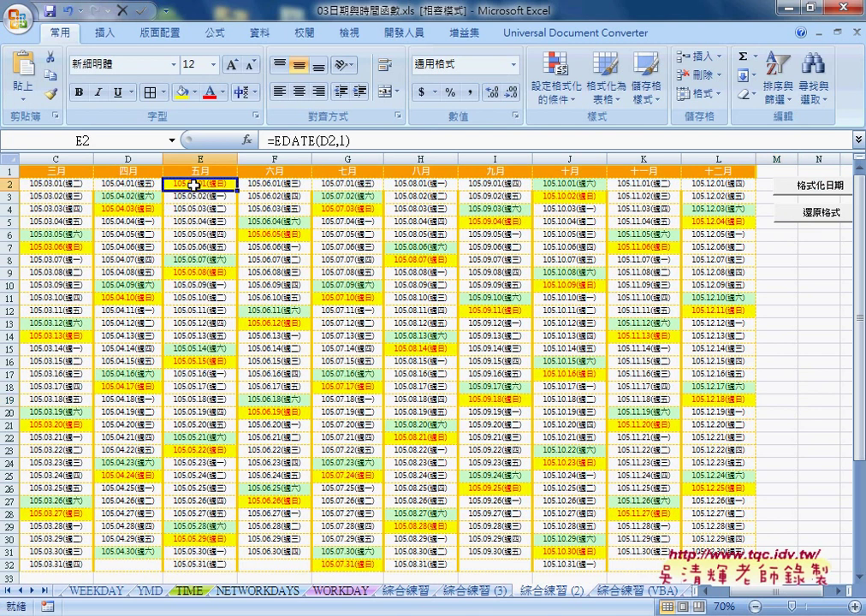
{"action": "left_click", "coordinate": [147, 197]}
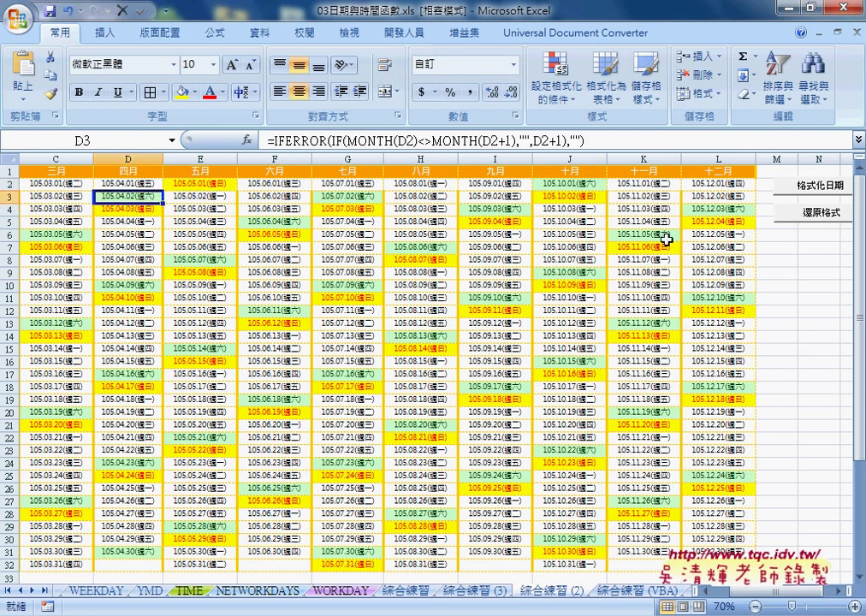
{"action": "left_click", "coordinate": [795, 212]}
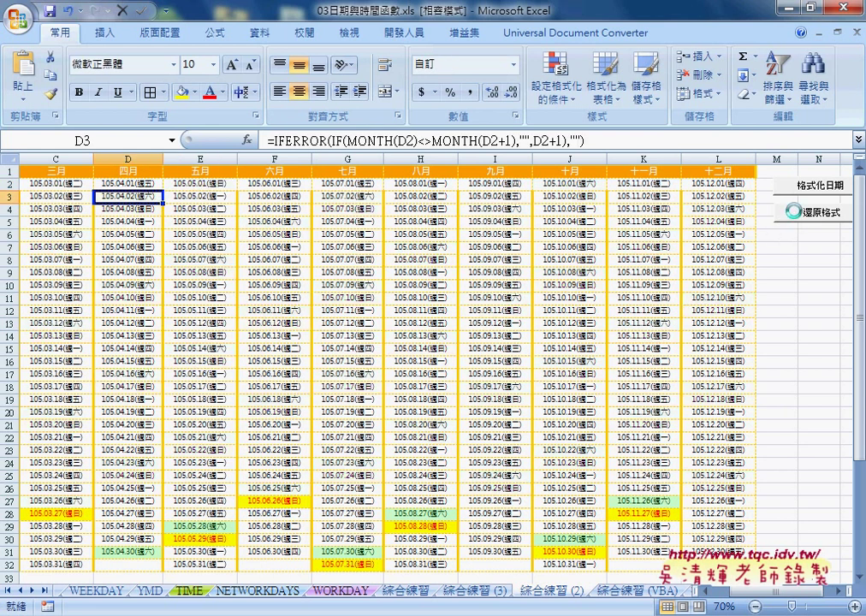
{"action": "left_click", "coordinate": [796, 187]}
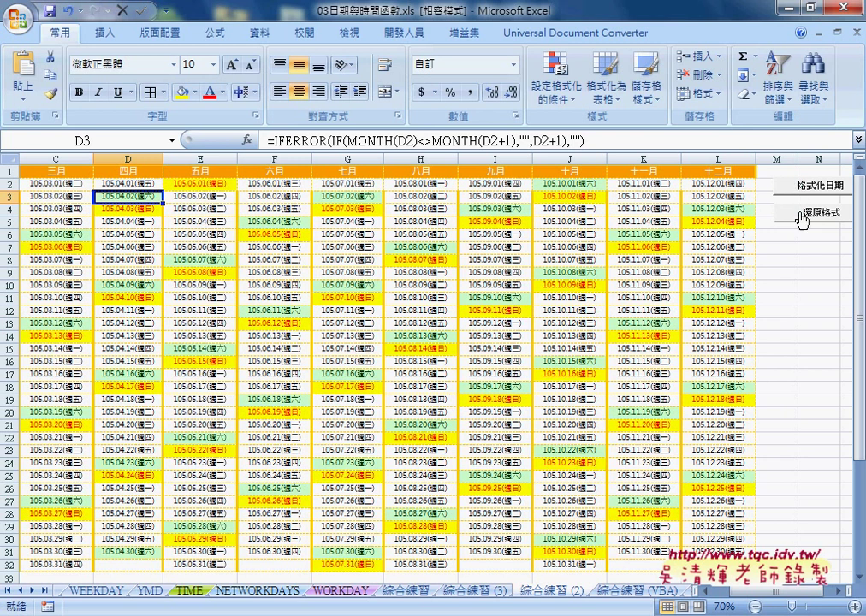
{"action": "left_click", "coordinate": [800, 214]}
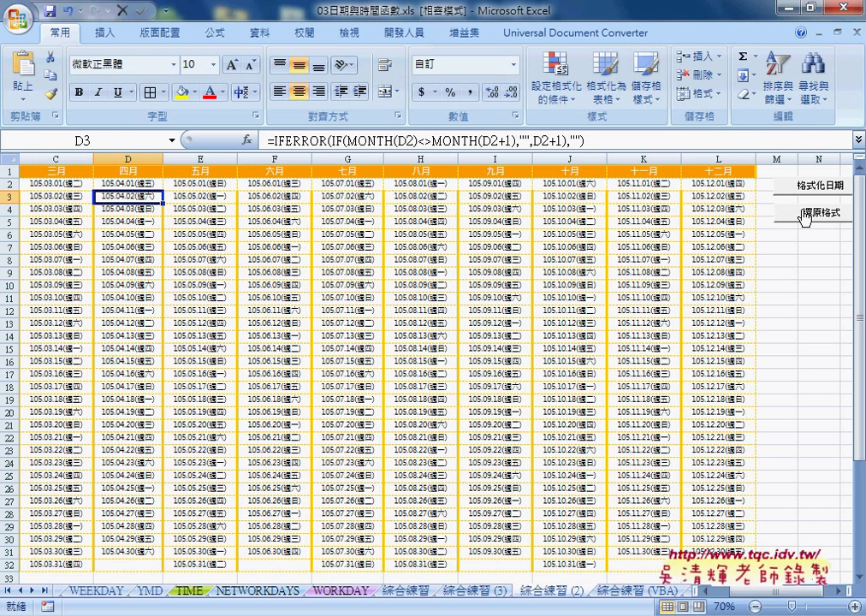
Check which macro the 格式化日期 button runs, then dismiss its context menu
{"action": "scroll", "coordinate": [582, 470], "scroll_direction": "left", "scroll_amount": 2}
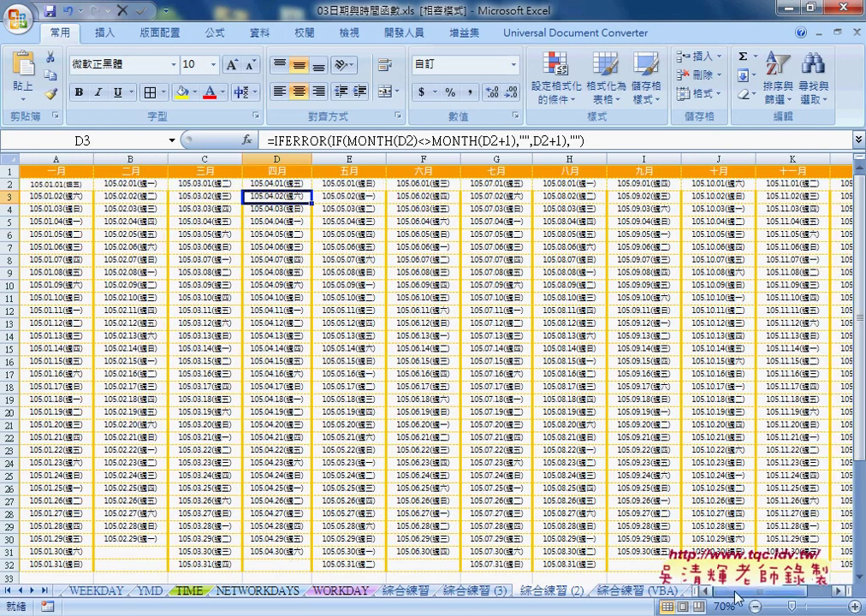
{"action": "scroll", "coordinate": [730, 596], "scroll_direction": "right", "scroll_amount": 2}
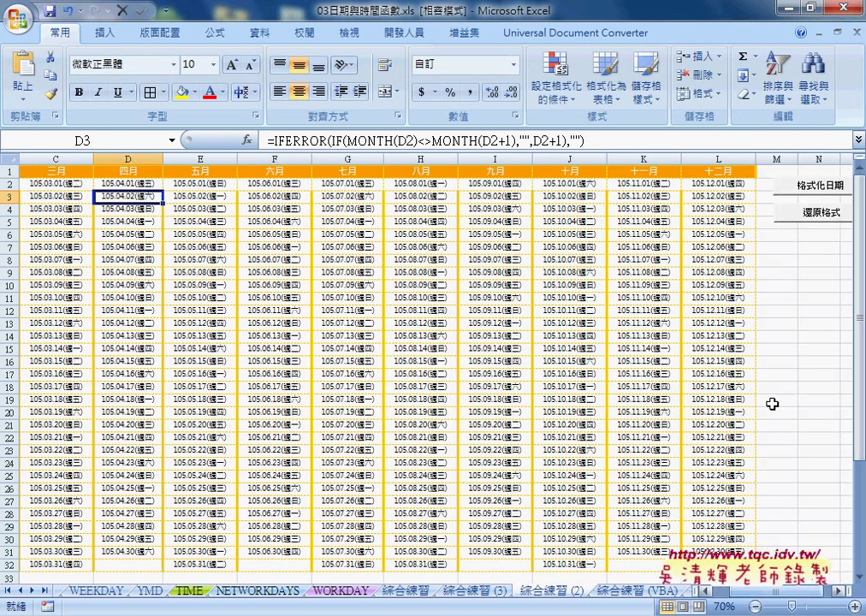
{"action": "right_click", "coordinate": [807, 193]}
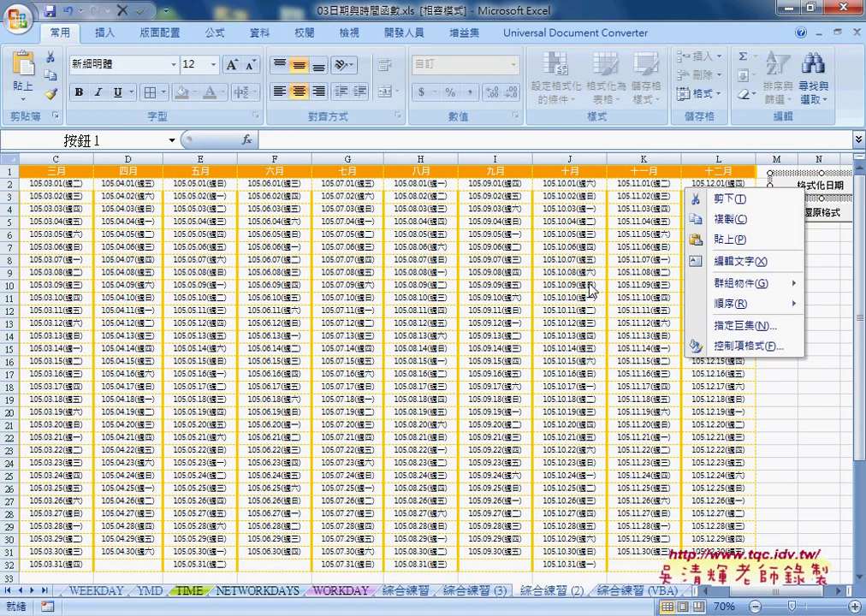
{"action": "key", "text": "Escape"}
Open the Visual Basic editor from the Developer tab to view Module1's code
{"action": "left_click", "coordinate": [401, 35]}
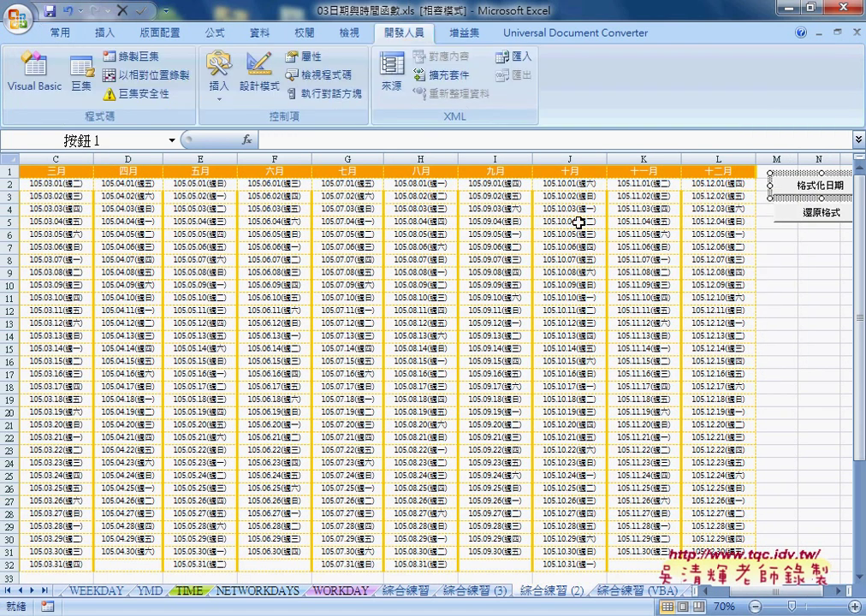
{"action": "left_click", "coordinate": [718, 298]}
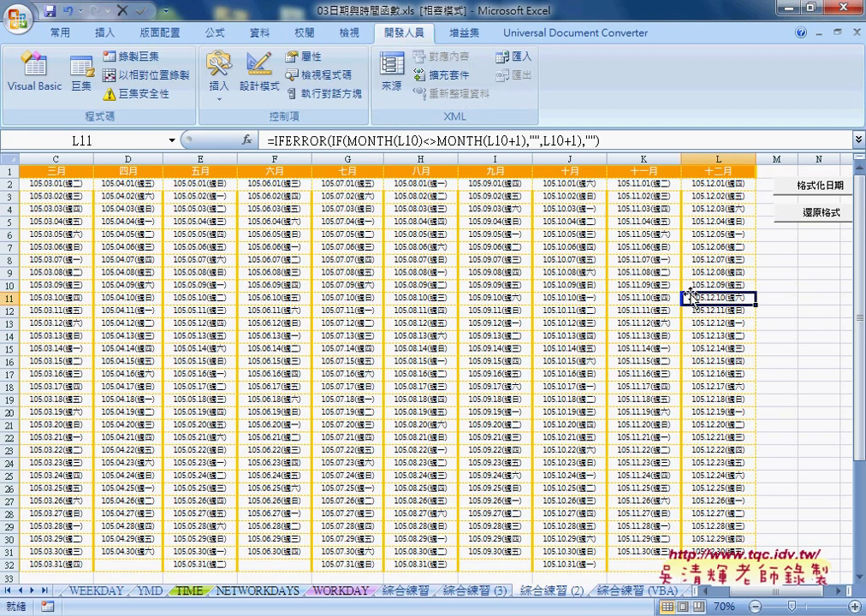
{"action": "left_click", "coordinate": [34, 79]}
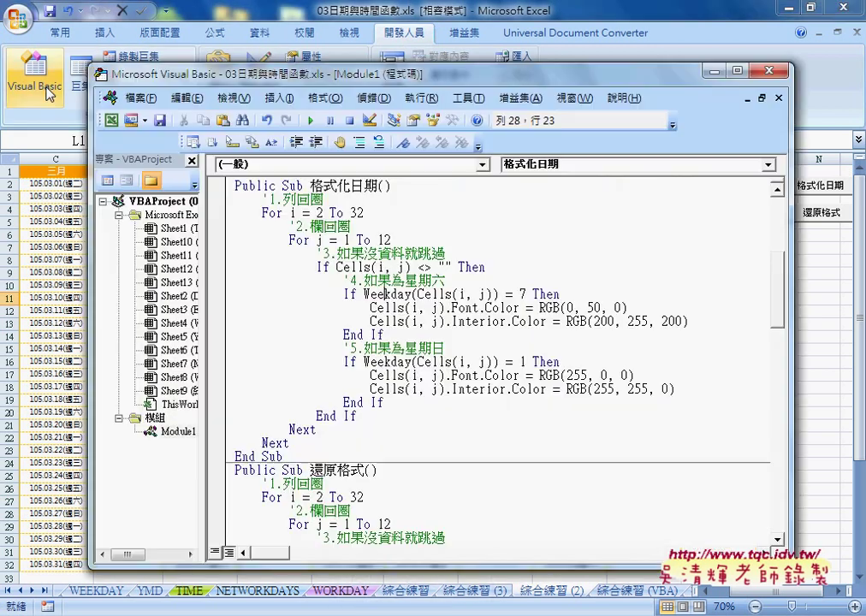
Select the macro name 格式化日期 in the Module1 code
{"action": "left_click", "coordinate": [278, 97]}
{"action": "left_click", "coordinate": [173, 433]}
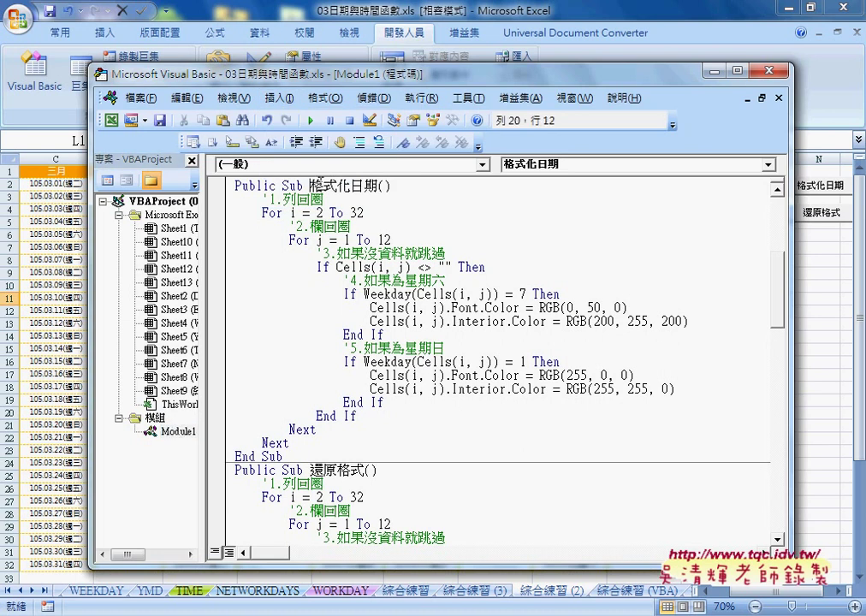
{"action": "left_click_drag", "start_coordinate": [309, 185], "coordinate": [363, 185]}
{"action": "key", "text": "shift+Right"}
Open the Insert Procedure dialog, cancel it, and close the VBA editor
{"action": "left_click", "coordinate": [278, 98]}
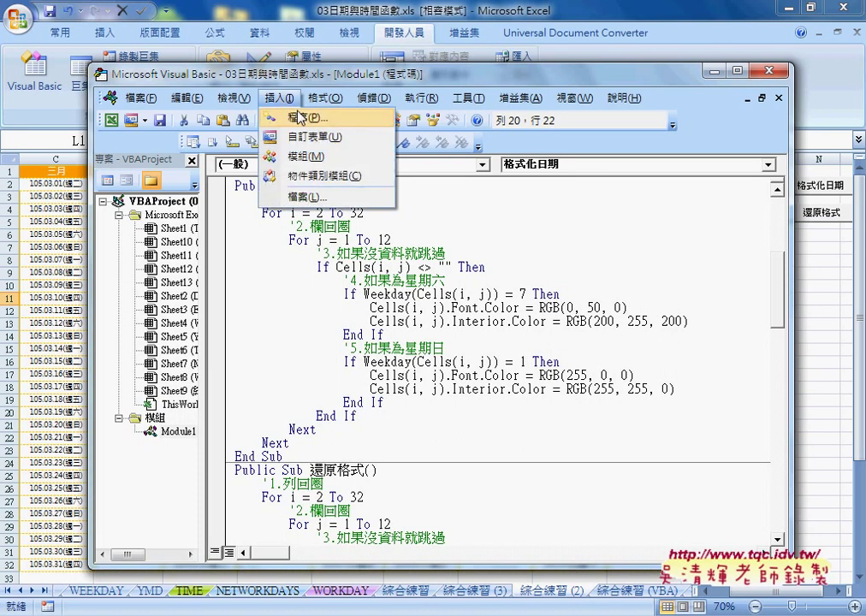
{"action": "left_click", "coordinate": [303, 117]}
{"action": "left_click_drag", "start_coordinate": [340, 119], "coordinate": [445, 157]}
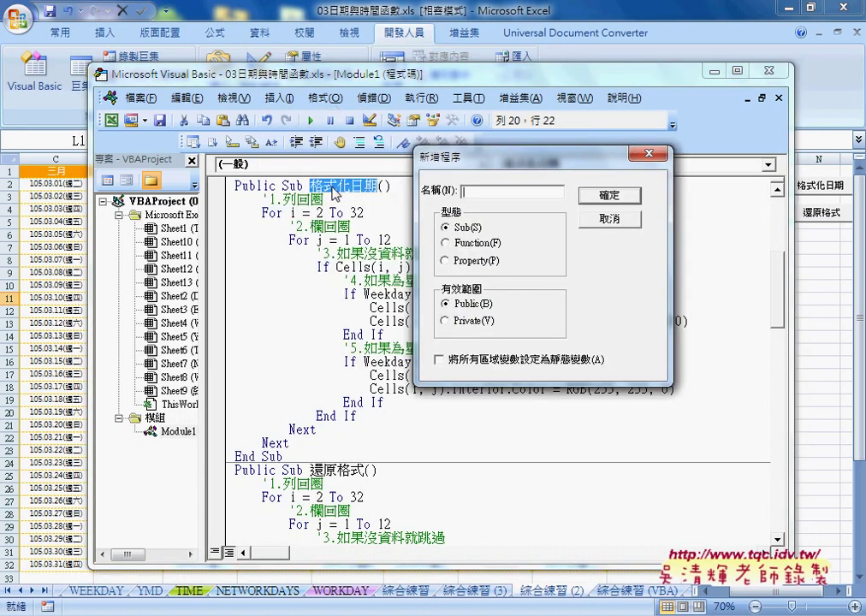
{"action": "left_click", "coordinate": [612, 219]}
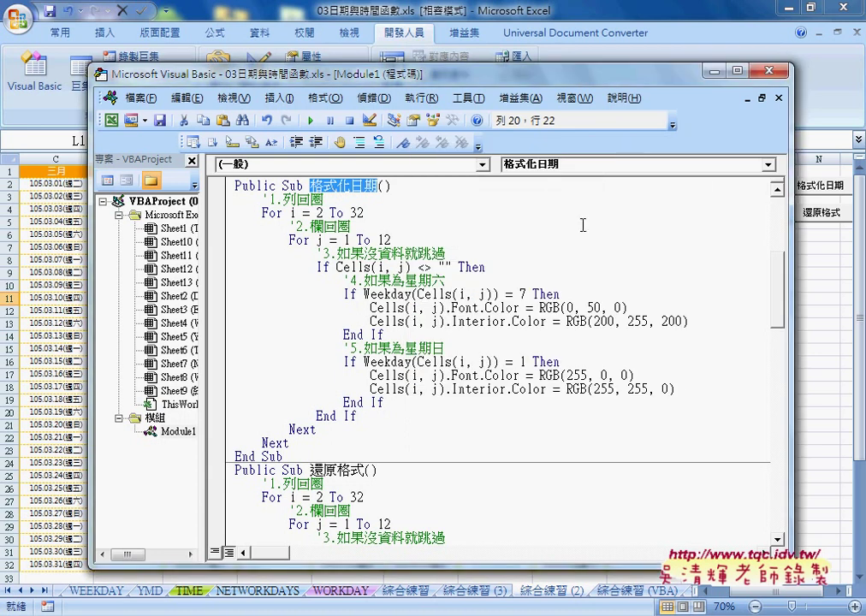
{"action": "left_click", "coordinate": [769, 70]}
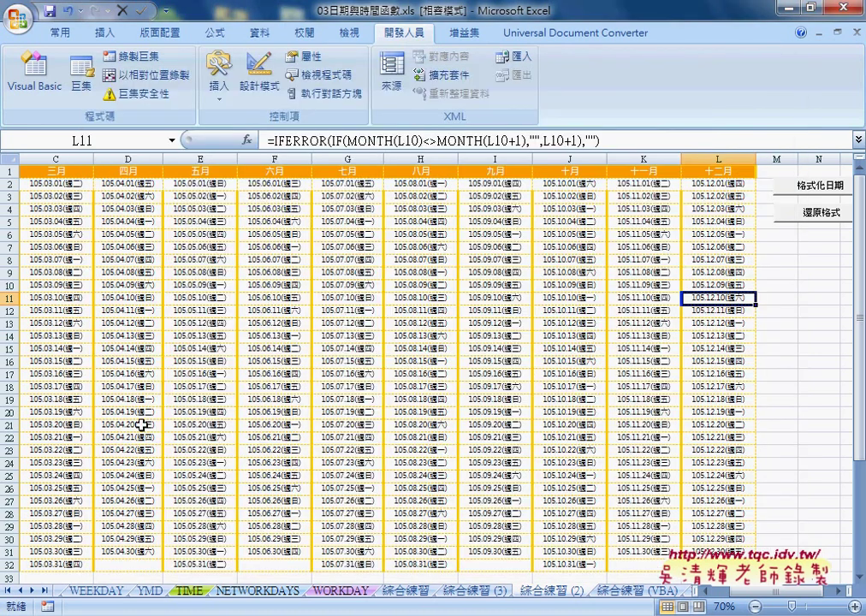
Check the date value in cell A2, then reopen Module1's code with Alt+F11
{"action": "scroll", "coordinate": [599, 469], "scroll_direction": "left", "scroll_amount": 2}
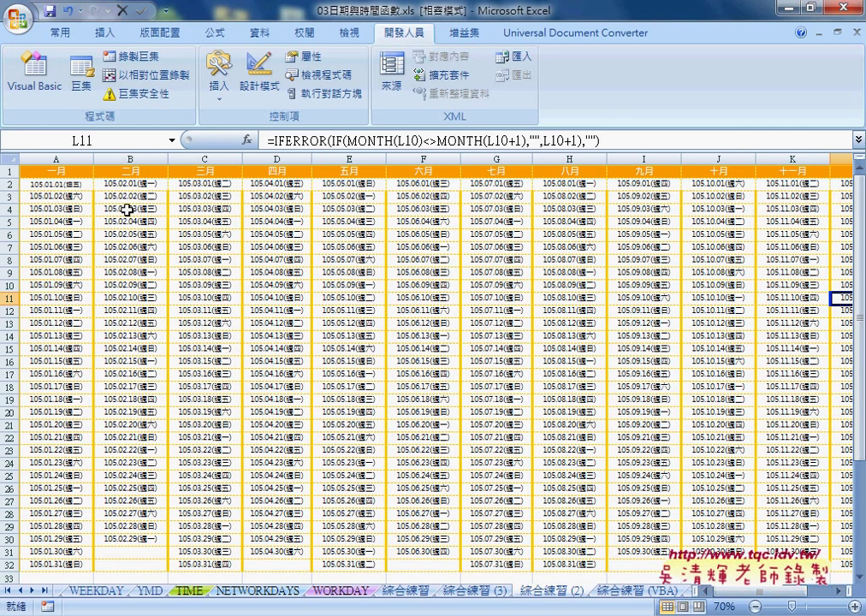
{"action": "left_click", "coordinate": [50, 186]}
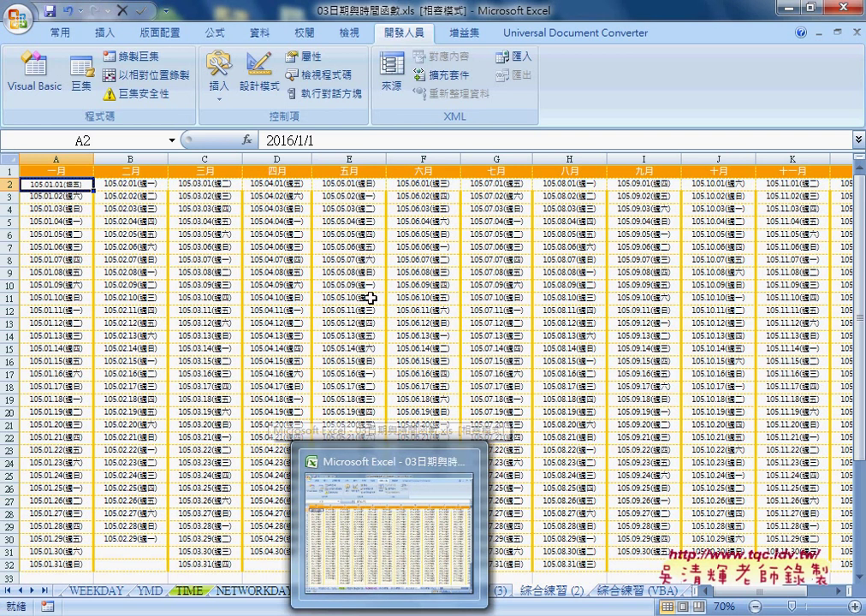
{"action": "key", "text": "alt+F11"}
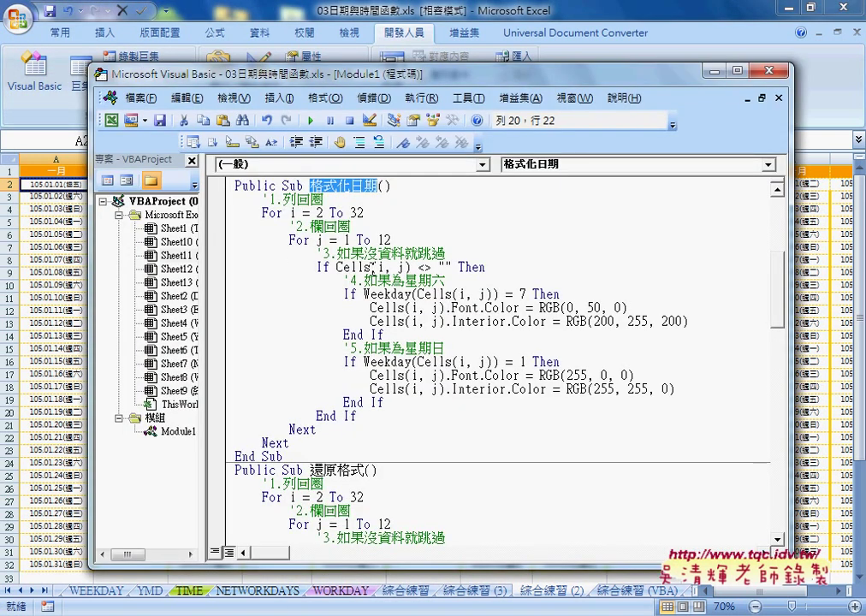
{"action": "left_click", "coordinate": [298, 198]}
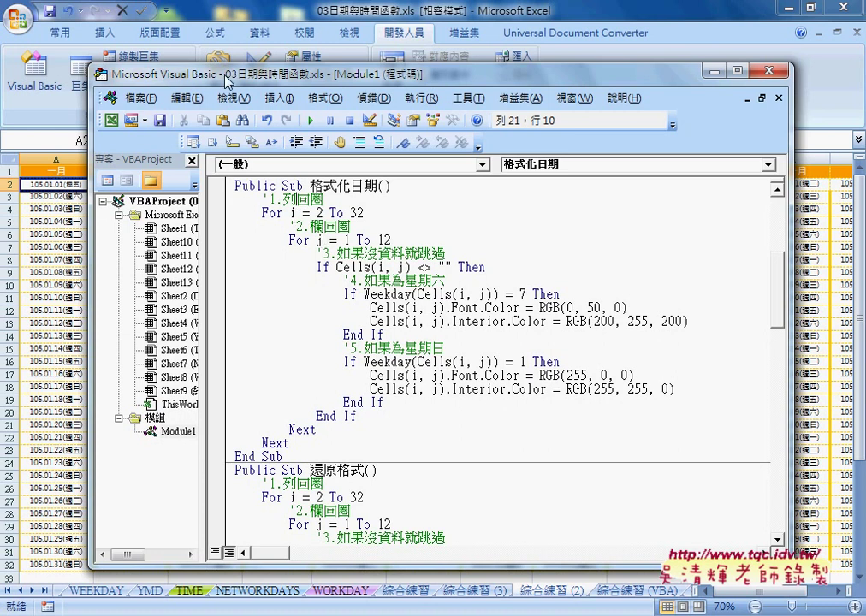
{"action": "left_click_drag", "start_coordinate": [227, 81], "coordinate": [268, 76]}
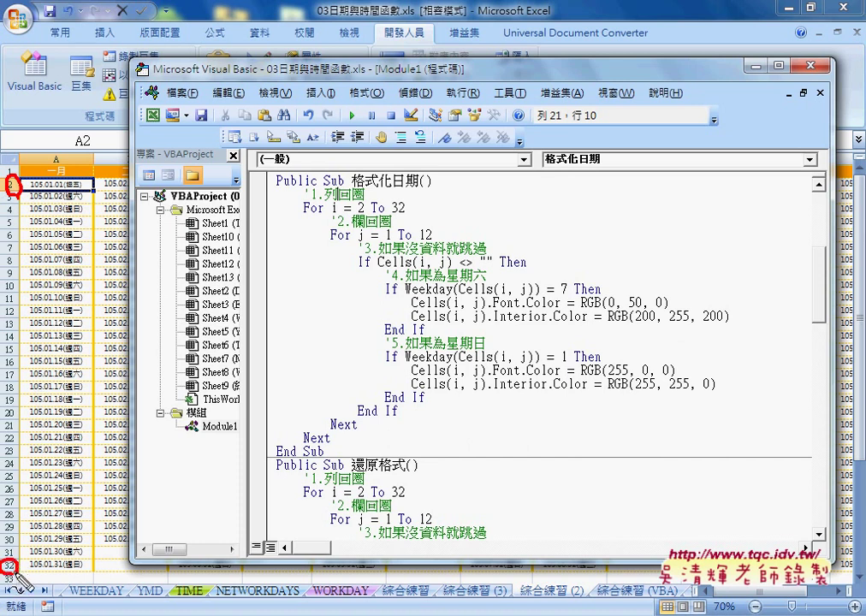
{"action": "left_click_drag", "start_coordinate": [393, 212], "coordinate": [407, 211]}
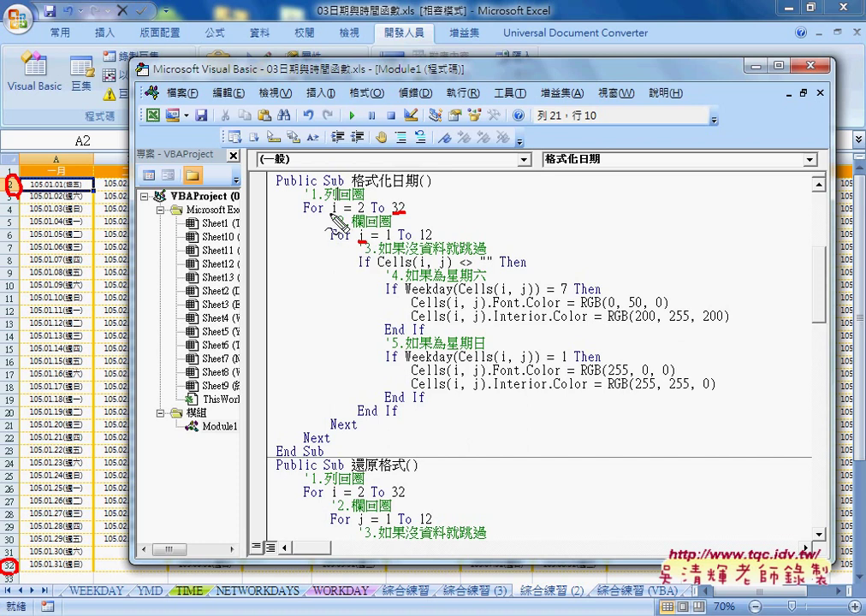
{"action": "left_click_drag", "start_coordinate": [327, 212], "coordinate": [336, 211]}
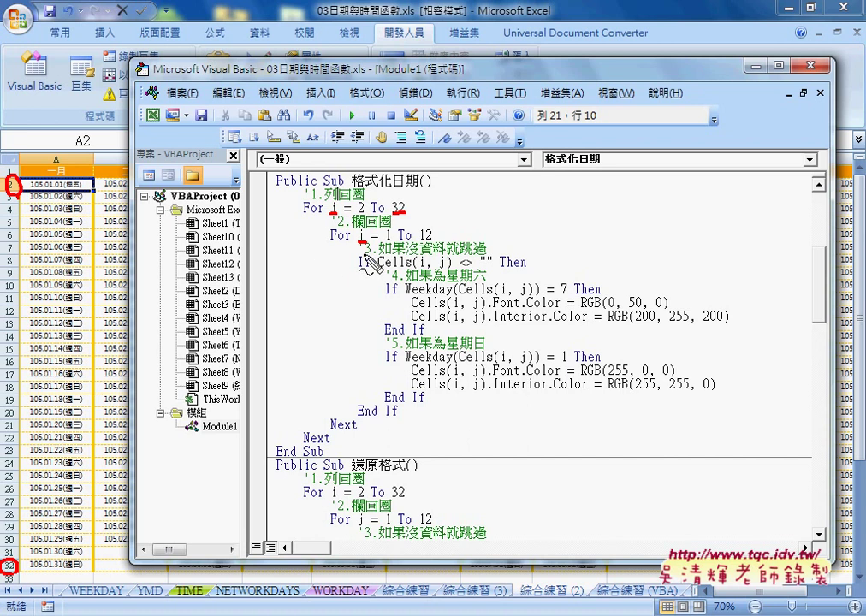
{"action": "left_click_drag", "start_coordinate": [417, 270], "coordinate": [446, 266]}
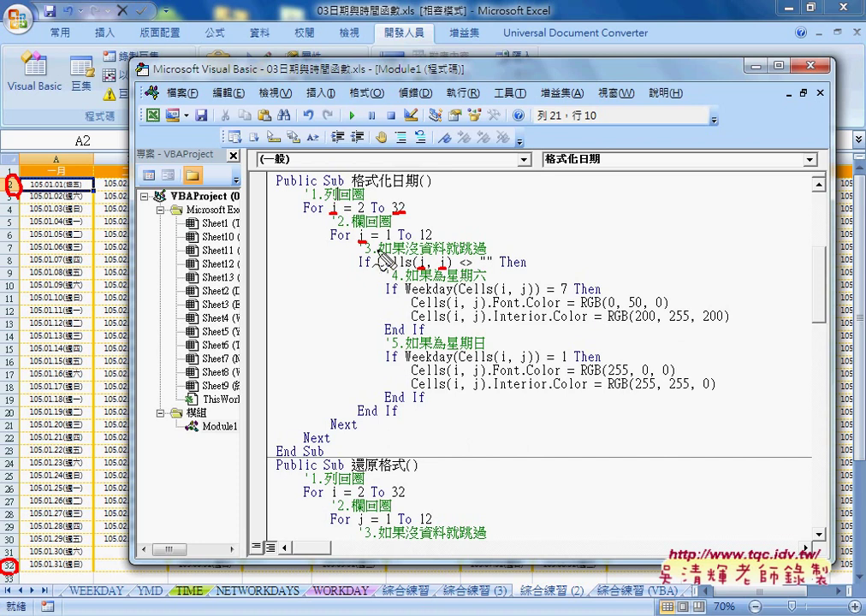
{"action": "left_click_drag", "start_coordinate": [359, 244], "coordinate": [393, 242]}
{"action": "left_click_drag", "start_coordinate": [419, 241], "coordinate": [427, 241]}
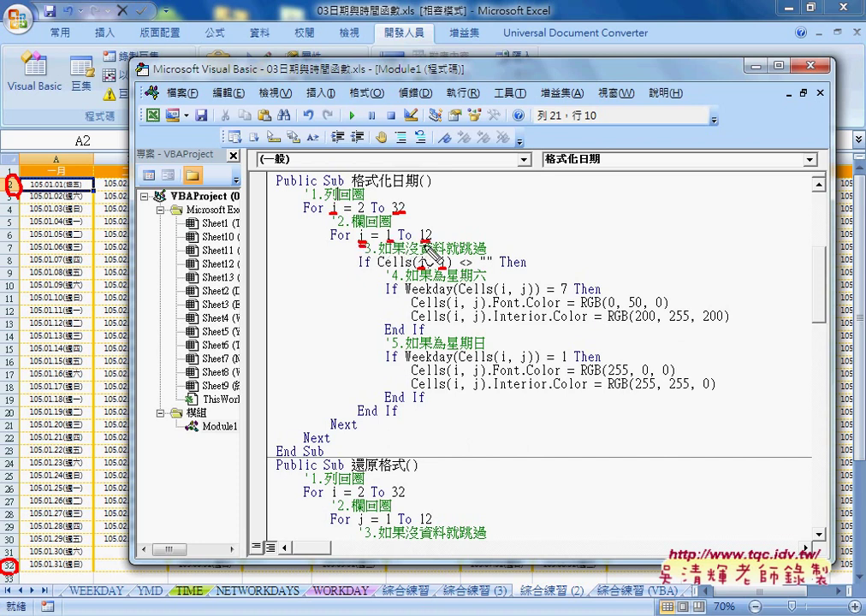
{"action": "left_click_drag", "start_coordinate": [58, 144], "coordinate": [49, 147]}
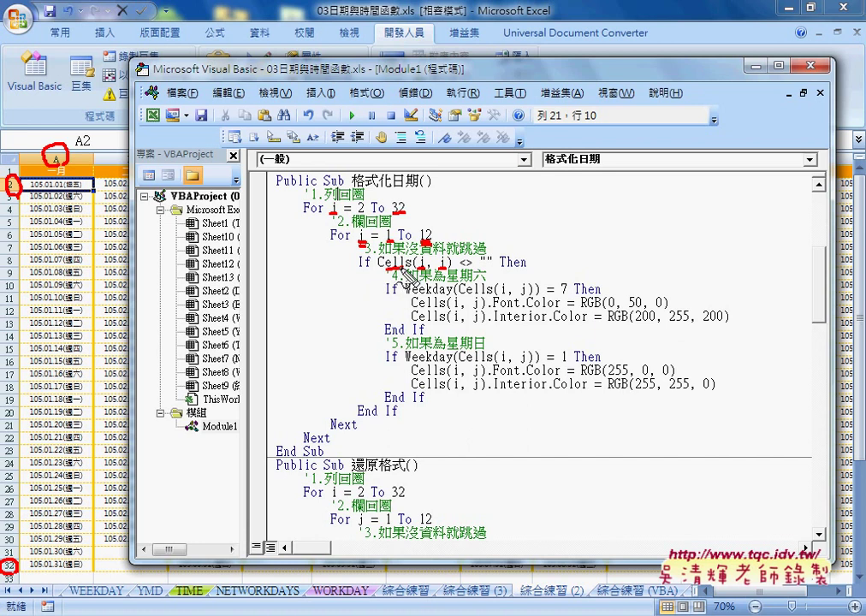
{"action": "left_click_drag", "start_coordinate": [381, 268], "coordinate": [408, 267]}
{"action": "mouse_move", "coordinate": [486, 227]}
{"action": "left_mouse_down"}
{"action": "mouse_move", "coordinate": [601, 177]}
{"action": "mouse_move", "coordinate": [573, 234]}
{"action": "left_mouse_up"}
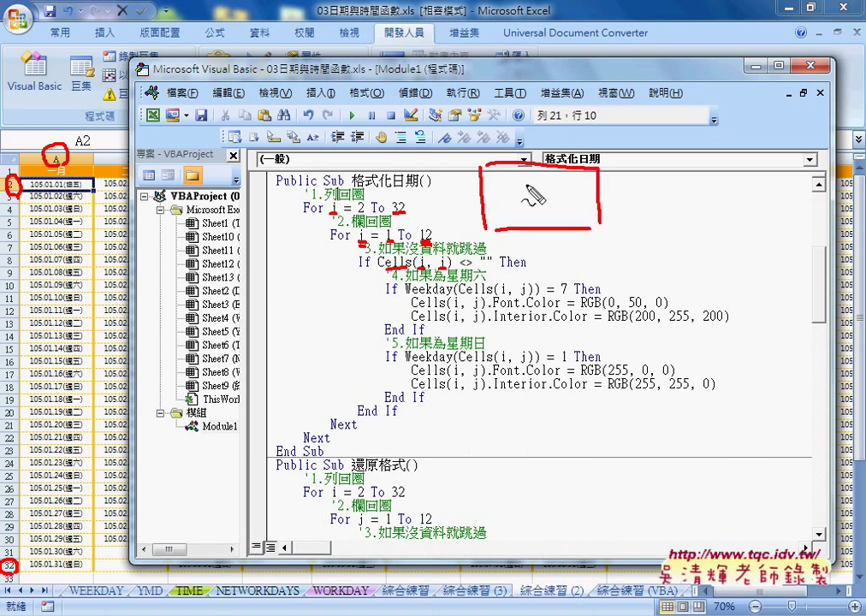
{"action": "mouse_move", "coordinate": [505, 171]}
{"action": "left_mouse_down"}
{"action": "mouse_move", "coordinate": [505, 227]}
{"action": "mouse_move", "coordinate": [524, 229]}
{"action": "left_mouse_up"}
{"action": "mouse_move", "coordinate": [543, 169]}
{"action": "left_mouse_down"}
{"action": "mouse_move", "coordinate": [544, 225]}
{"action": "mouse_move", "coordinate": [561, 228]}
{"action": "left_mouse_up"}
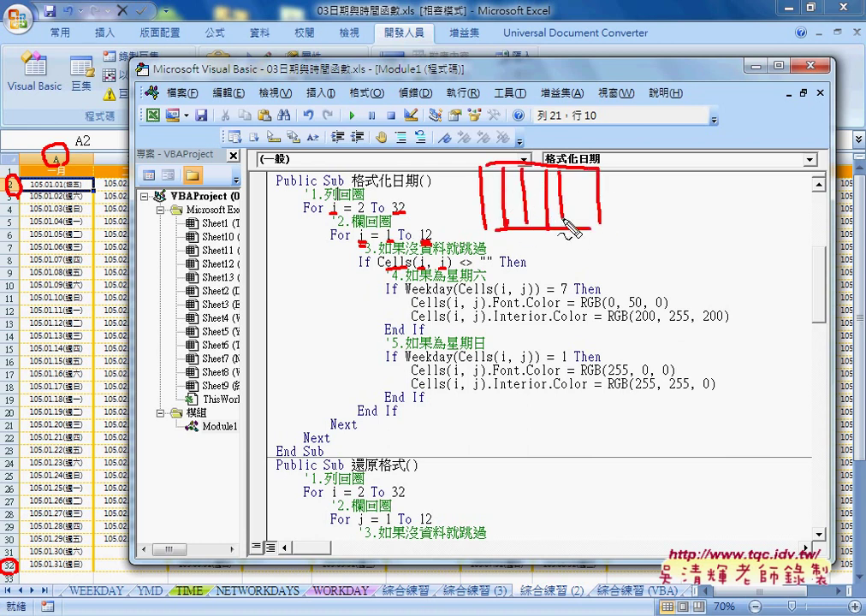
{"action": "left_click_drag", "start_coordinate": [577, 168], "coordinate": [576, 221]}
{"action": "mouse_move", "coordinate": [488, 181]}
{"action": "left_mouse_down"}
{"action": "mouse_move", "coordinate": [590, 183]}
{"action": "mouse_move", "coordinate": [592, 198]}
{"action": "left_mouse_up"}
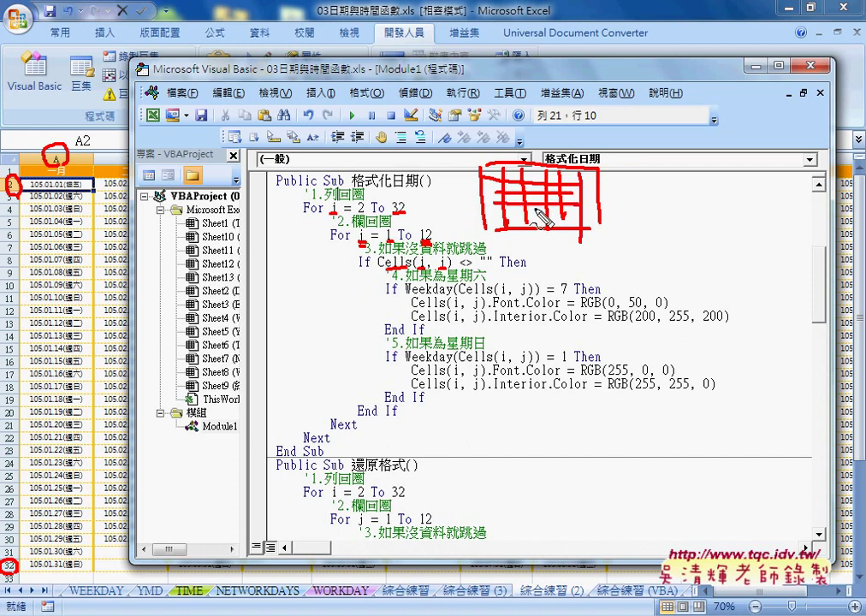
{"action": "left_click_drag", "start_coordinate": [487, 212], "coordinate": [590, 214]}
{"action": "mouse_move", "coordinate": [421, 137]}
{"action": "left_mouse_down"}
{"action": "mouse_move", "coordinate": [483, 162]}
{"action": "mouse_move", "coordinate": [493, 181]}
{"action": "left_mouse_up"}
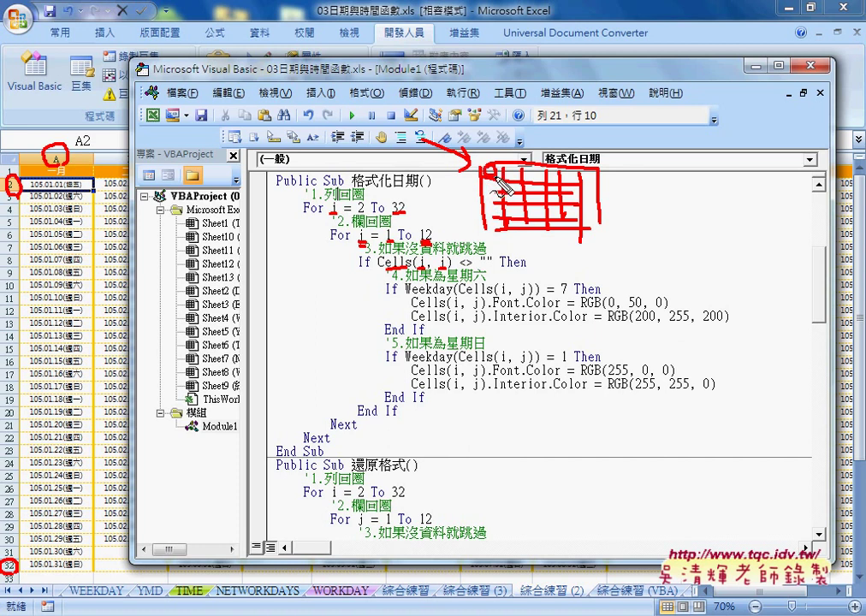
{"action": "key", "text": "Escape"}
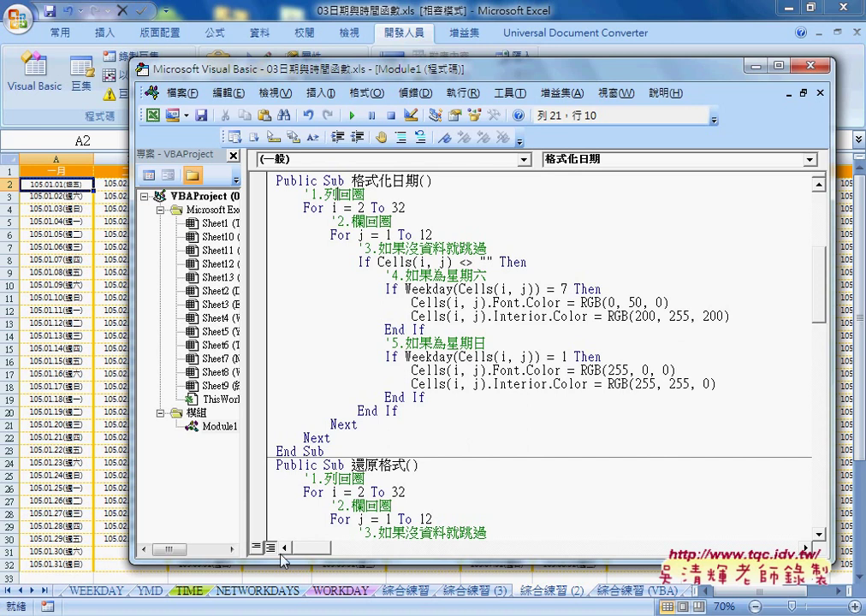
Shrink the VBA editor and shift it right to reveal column B, then clear the temporary annotations
{"action": "left_click_drag", "start_coordinate": [256, 565], "coordinate": [257, 532]}
{"action": "left_click_drag", "start_coordinate": [371, 77], "coordinate": [409, 76]}
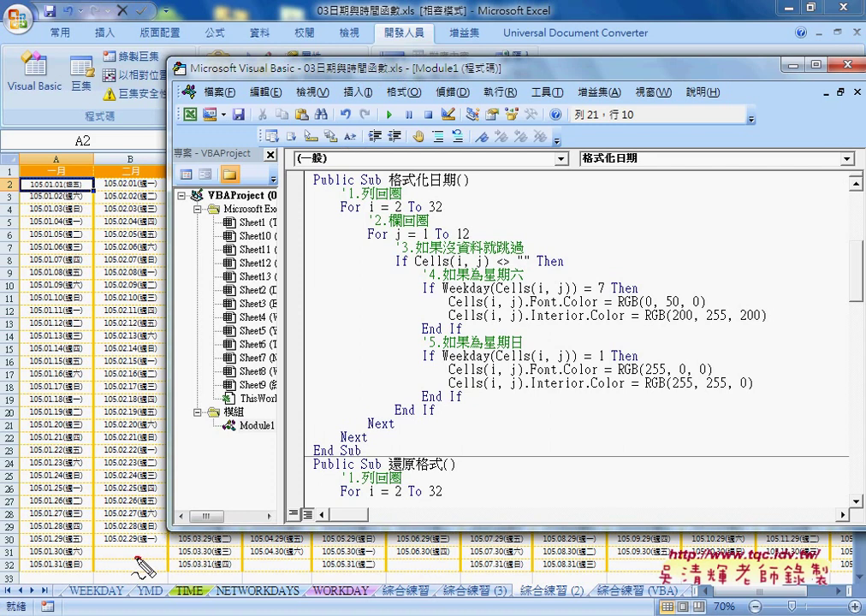
{"action": "mouse_move", "coordinate": [137, 555]}
{"action": "left_mouse_down"}
{"action": "mouse_move", "coordinate": [118, 559]}
{"action": "mouse_move", "coordinate": [138, 560]}
{"action": "left_mouse_up"}
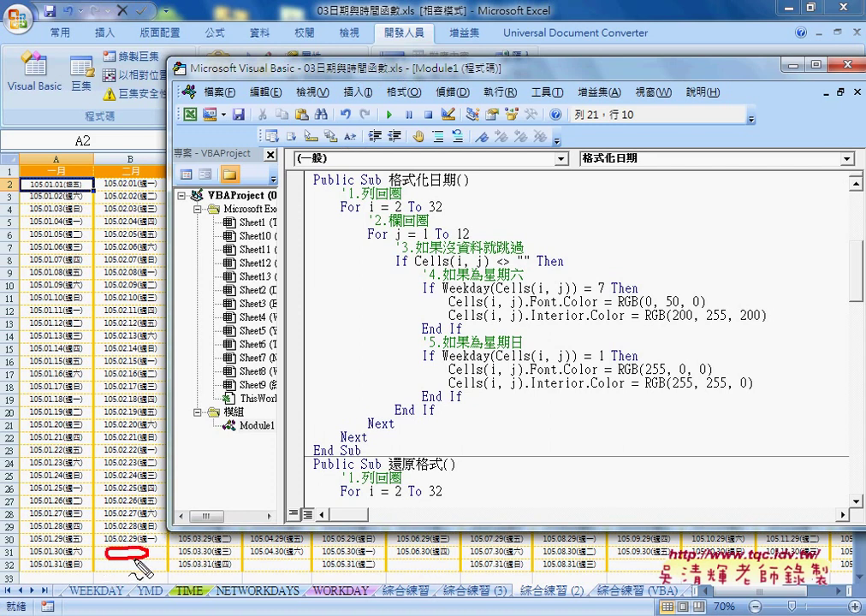
{"action": "mouse_move", "coordinate": [445, 299]}
{"action": "left_mouse_down"}
{"action": "mouse_move", "coordinate": [565, 293]}
{"action": "mouse_move", "coordinate": [530, 278]}
{"action": "left_mouse_up"}
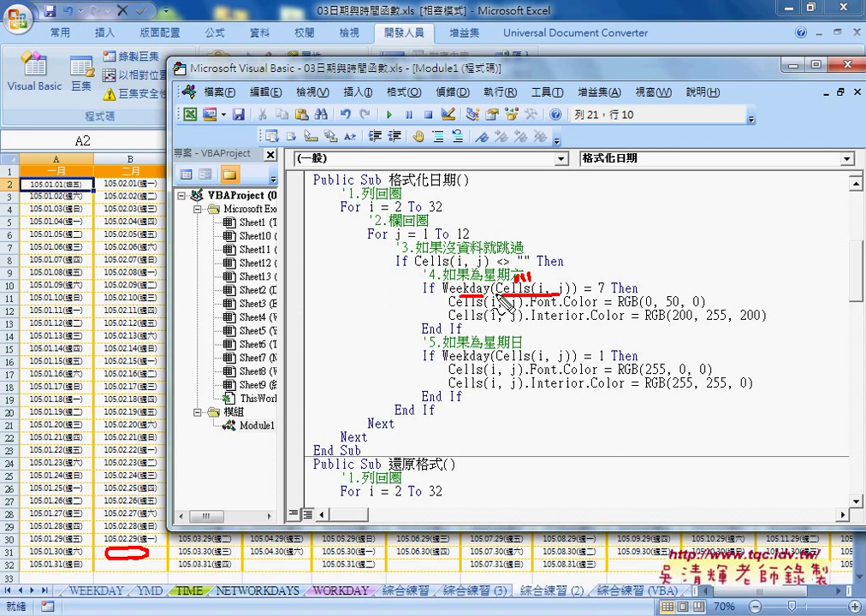
{"action": "key", "text": "Escape"}
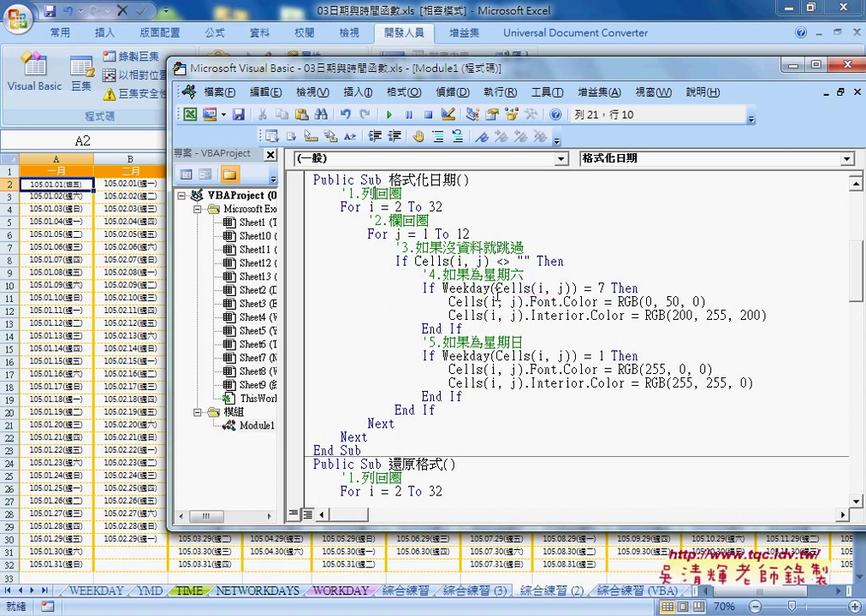
{"action": "double_click", "coordinate": [402, 260]}
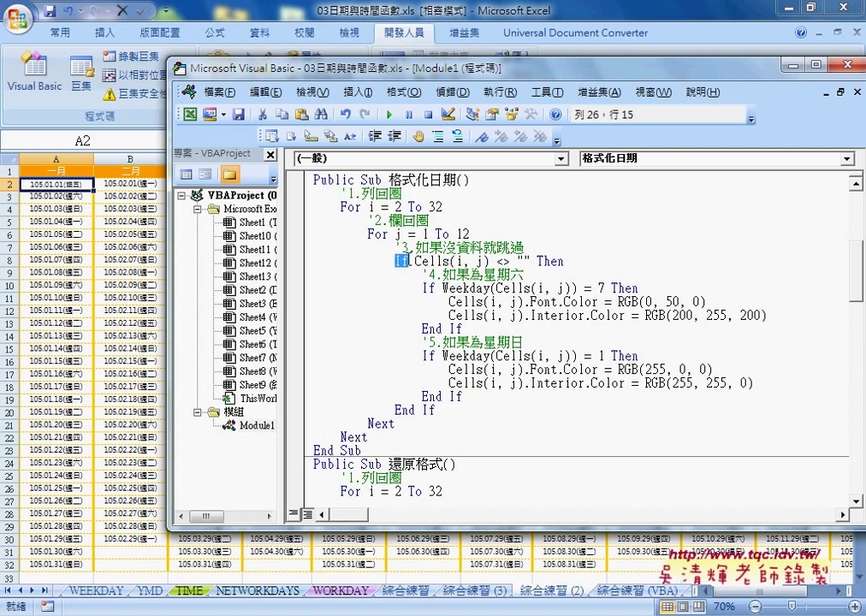
{"action": "left_click_drag", "start_coordinate": [416, 261], "coordinate": [490, 261]}
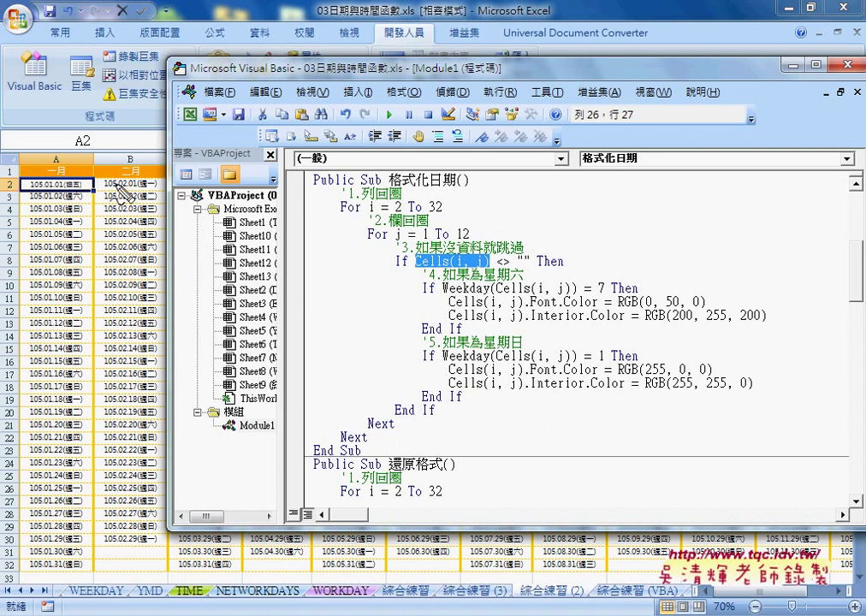
{"action": "left_click_drag", "start_coordinate": [391, 211], "coordinate": [404, 210]}
{"action": "left_click_drag", "start_coordinate": [83, 180], "coordinate": [83, 185]}
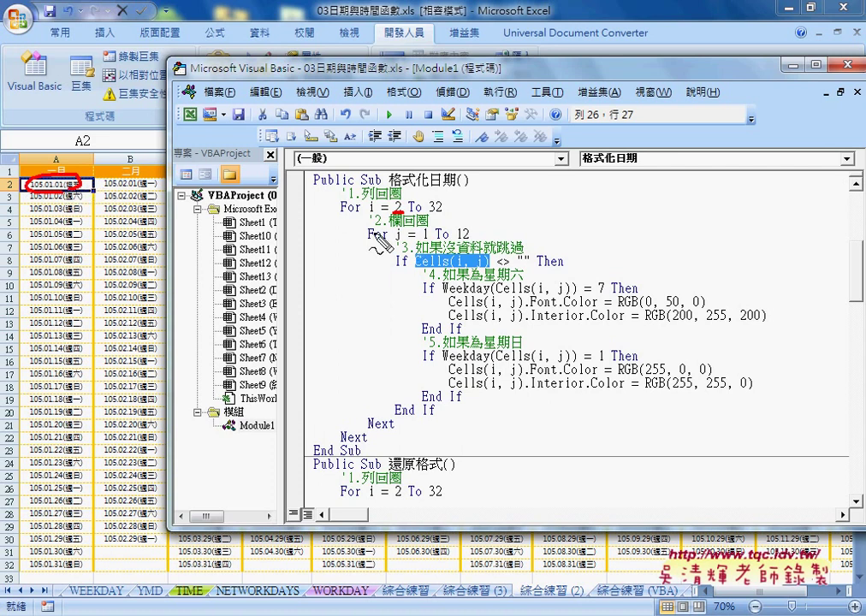
{"action": "left_click_drag", "start_coordinate": [126, 182], "coordinate": [417, 255]}
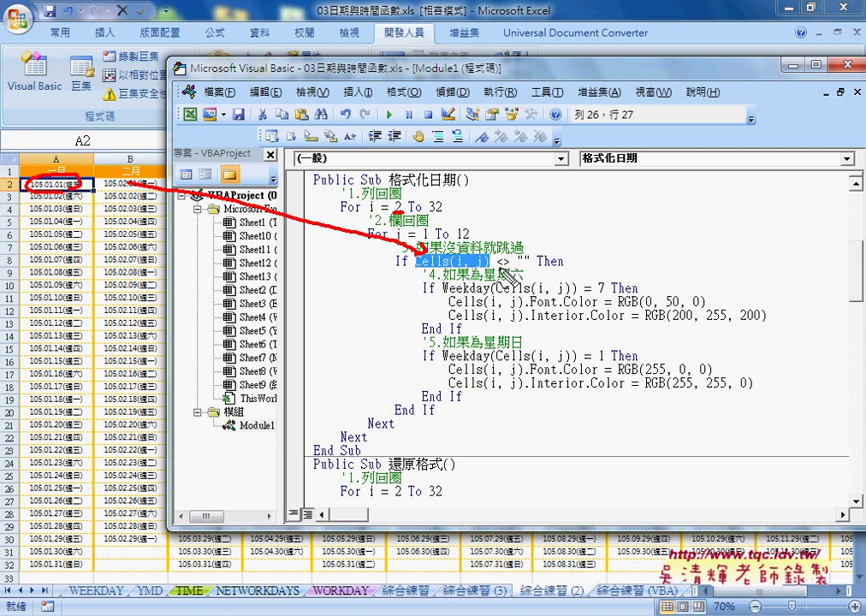
{"action": "left_click_drag", "start_coordinate": [499, 270], "coordinate": [511, 267]}
{"action": "left_click_drag", "start_coordinate": [517, 265], "coordinate": [529, 264]}
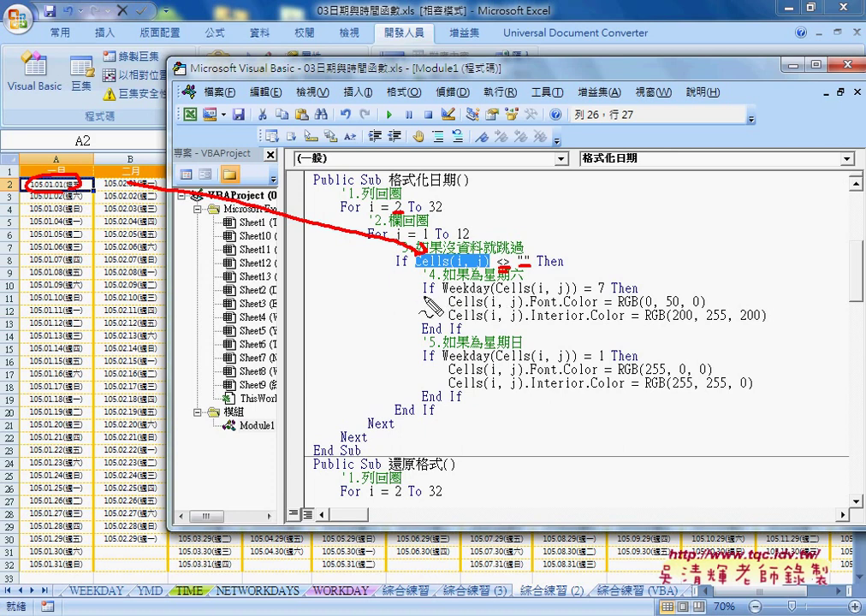
{"action": "left_click_drag", "start_coordinate": [423, 297], "coordinate": [490, 292]}
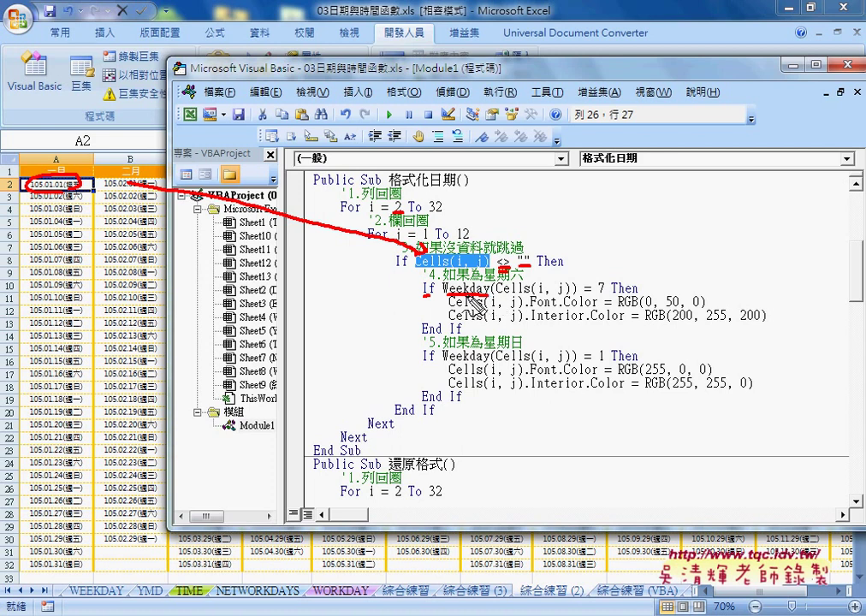
{"action": "left_click_drag", "start_coordinate": [499, 296], "coordinate": [569, 295]}
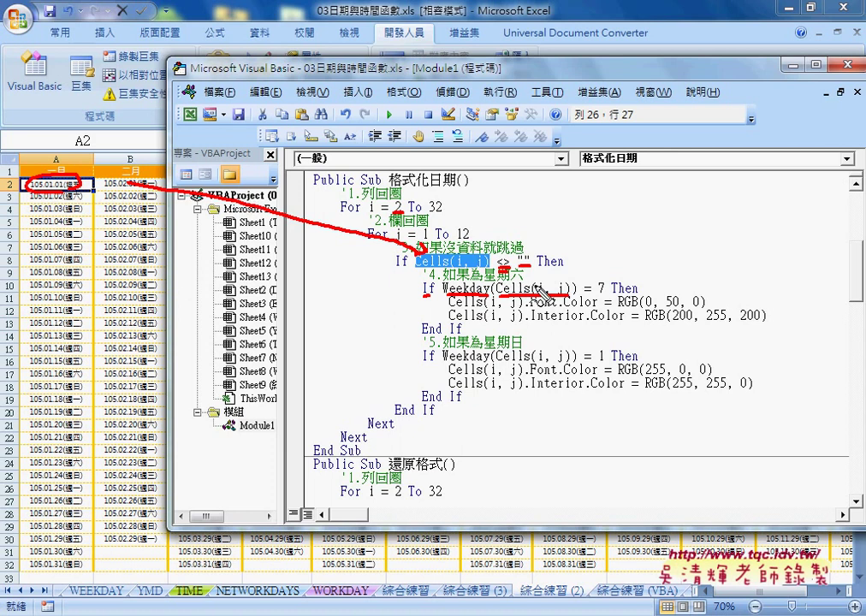
{"action": "left_click_drag", "start_coordinate": [447, 298], "coordinate": [490, 299]}
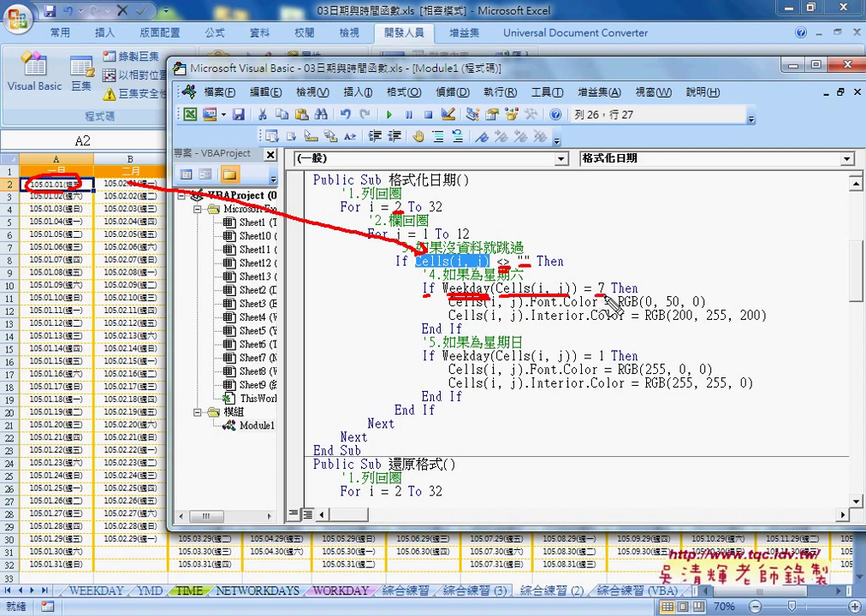
{"action": "left_click_drag", "start_coordinate": [597, 298], "coordinate": [613, 297]}
{"action": "left_click_drag", "start_coordinate": [589, 296], "coordinate": [604, 295]}
{"action": "left_click_drag", "start_coordinate": [535, 306], "coordinate": [584, 305]}
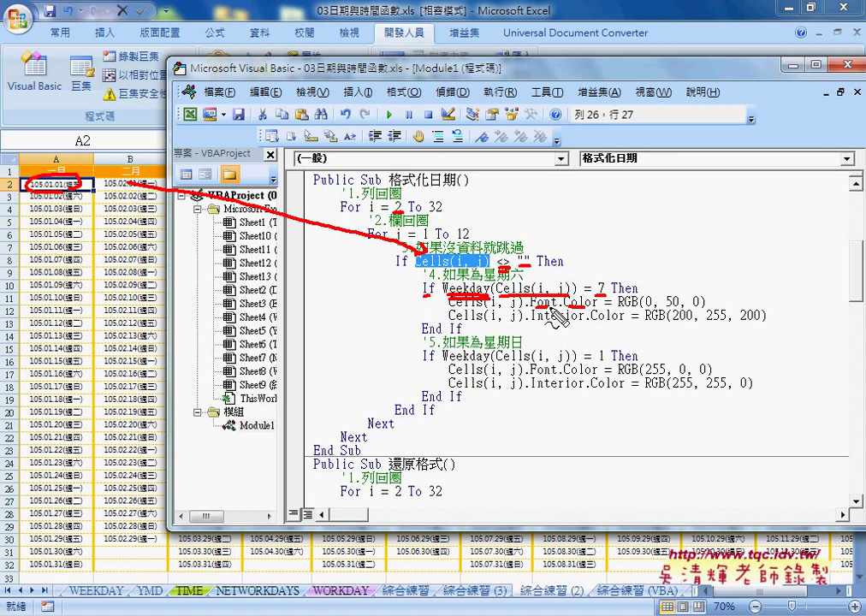
Select RGB(0, 50, 0) in the code, then show a dark green font colour in Excel's Custom colour picker
{"action": "key", "text": "Escape"}
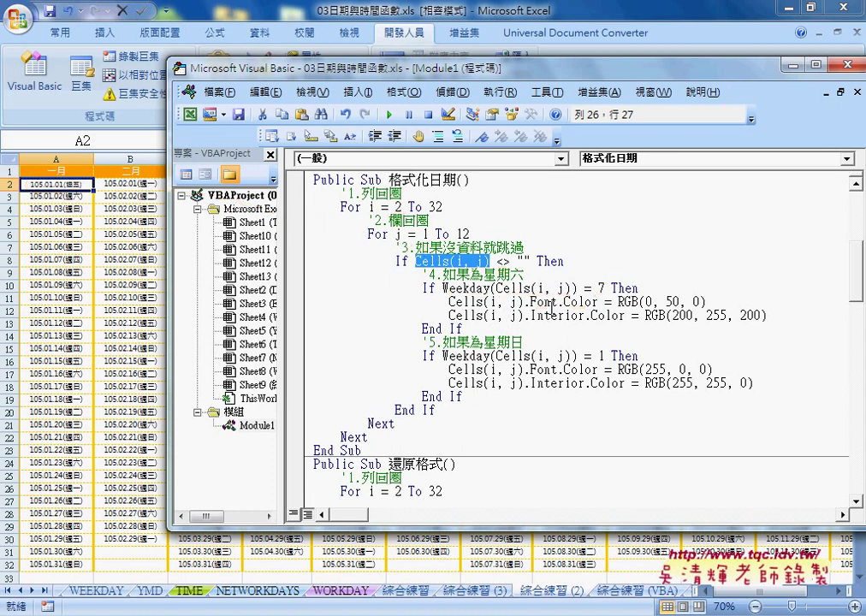
{"action": "left_click_drag", "start_coordinate": [619, 302], "coordinate": [707, 303]}
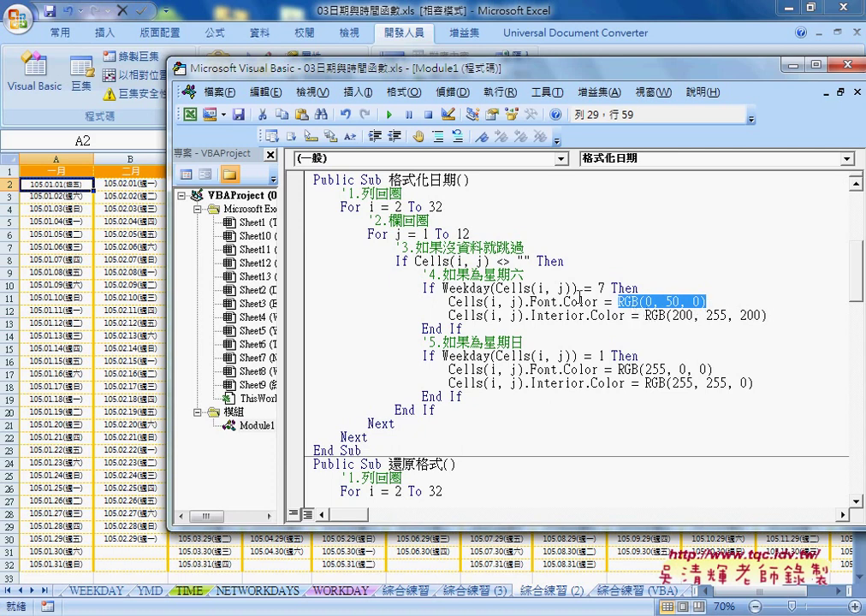
{"action": "left_click", "coordinate": [60, 33]}
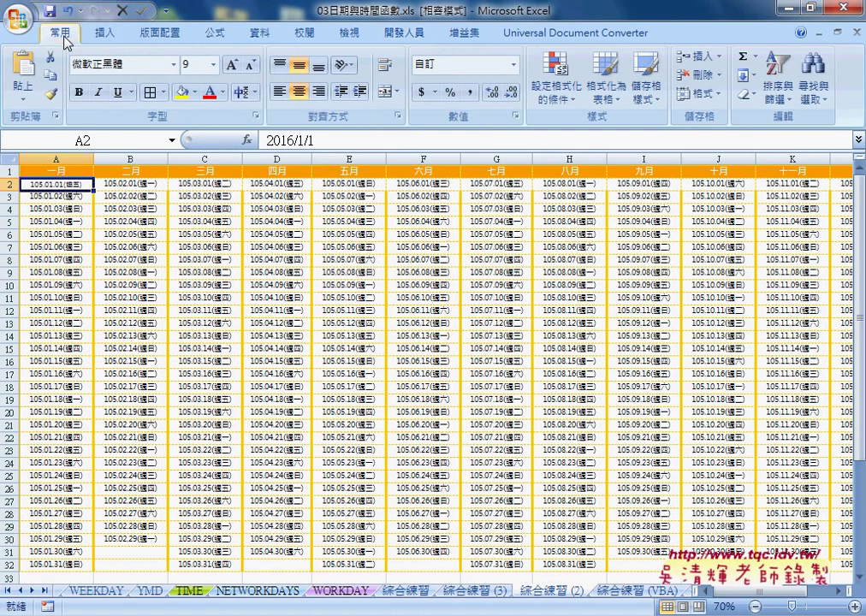
{"action": "left_click", "coordinate": [222, 92]}
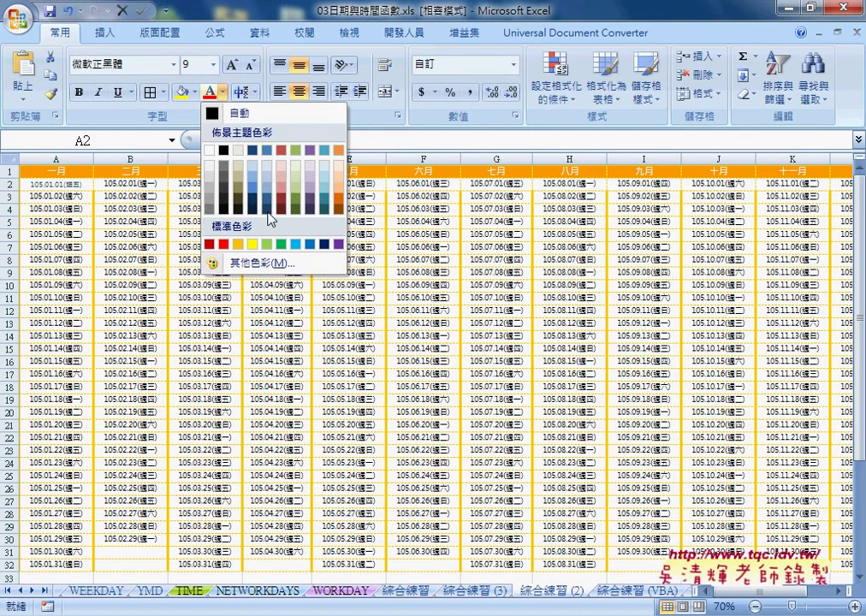
{"action": "left_click", "coordinate": [288, 265]}
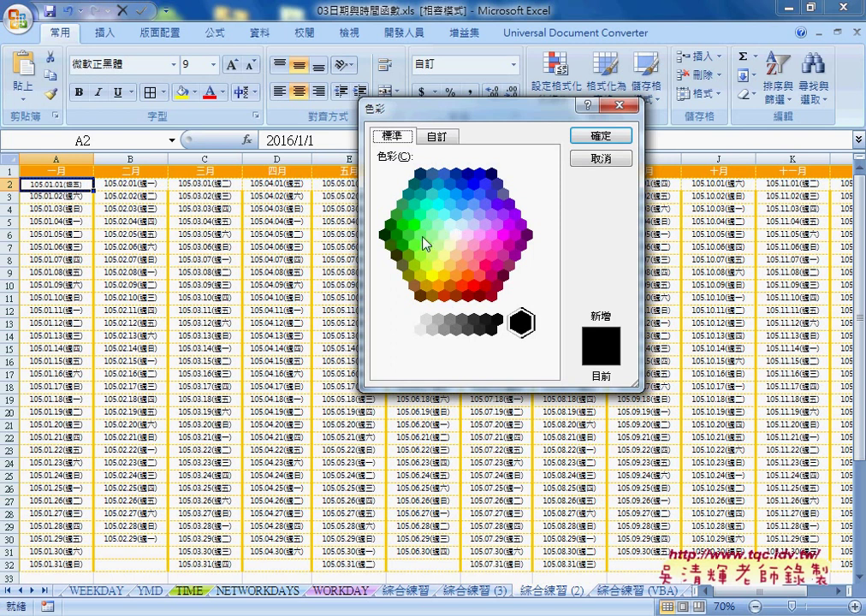
{"action": "left_click", "coordinate": [399, 235]}
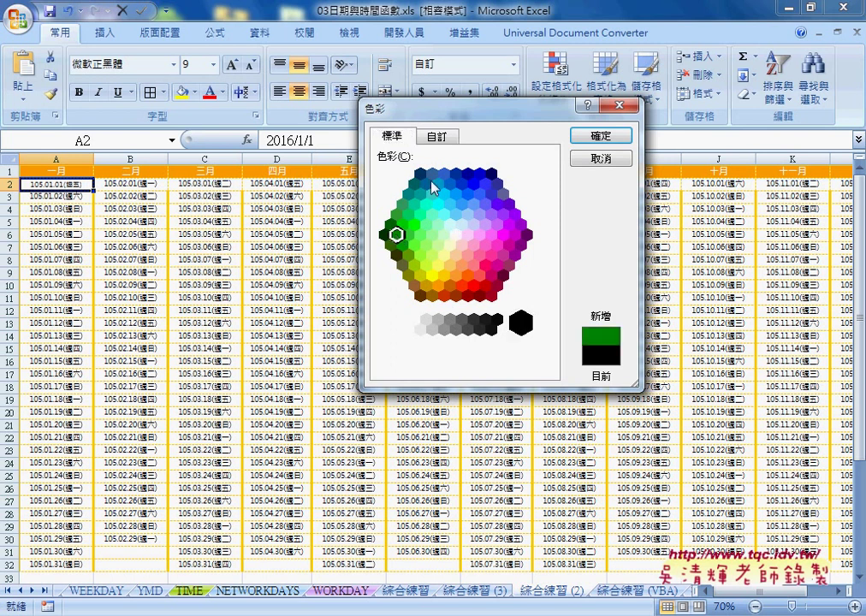
{"action": "left_click", "coordinate": [443, 138]}
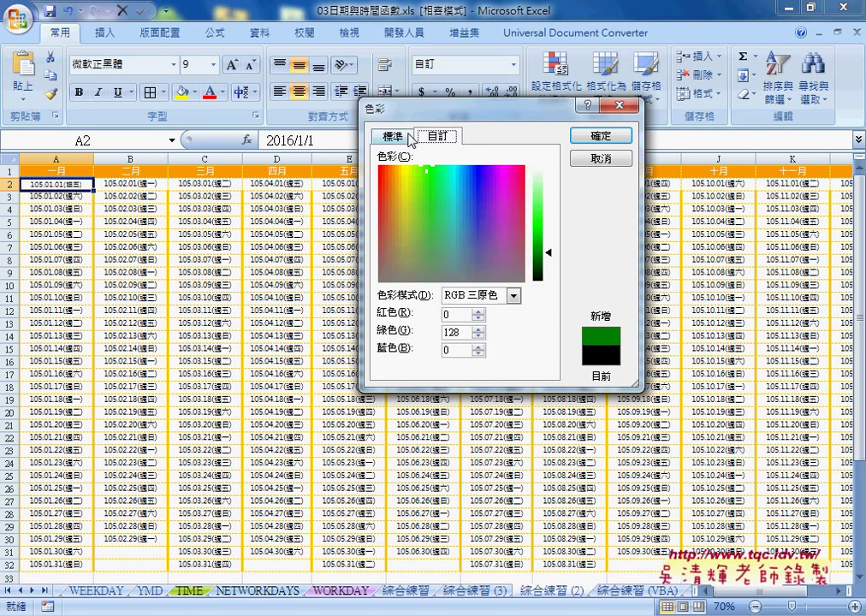
Lower the picker's green value to 50 with blue 0, then cancel without applying it
{"action": "double_click", "coordinate": [443, 332]}
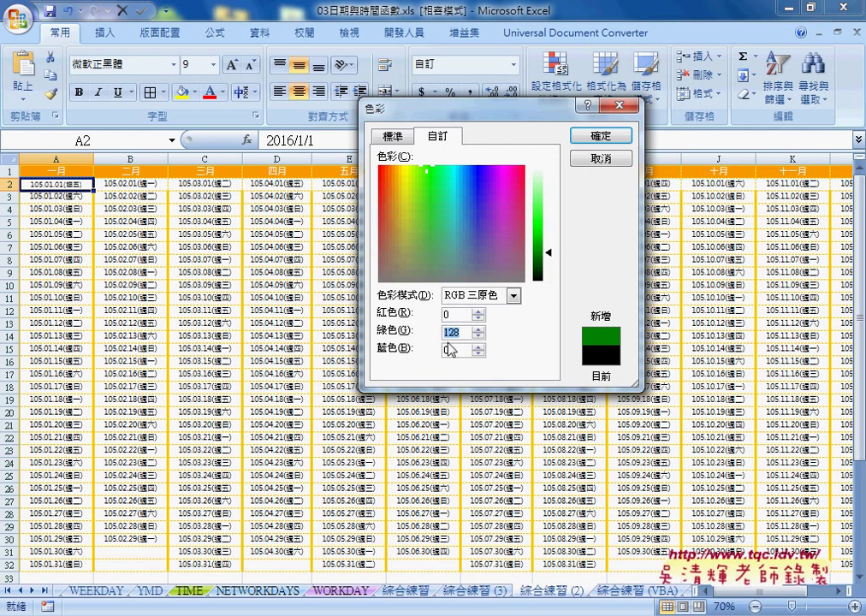
{"action": "double_click", "coordinate": [447, 350]}
{"action": "left_click_drag", "start_coordinate": [548, 255], "coordinate": [551, 269]}
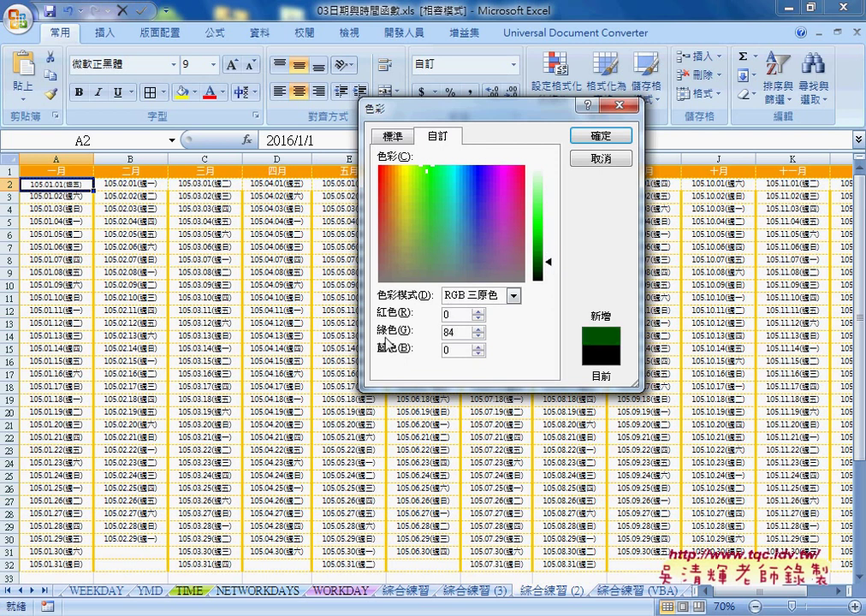
{"action": "left_click", "coordinate": [548, 270]}
{"action": "left_click_drag", "start_coordinate": [549, 270], "coordinate": [553, 272]}
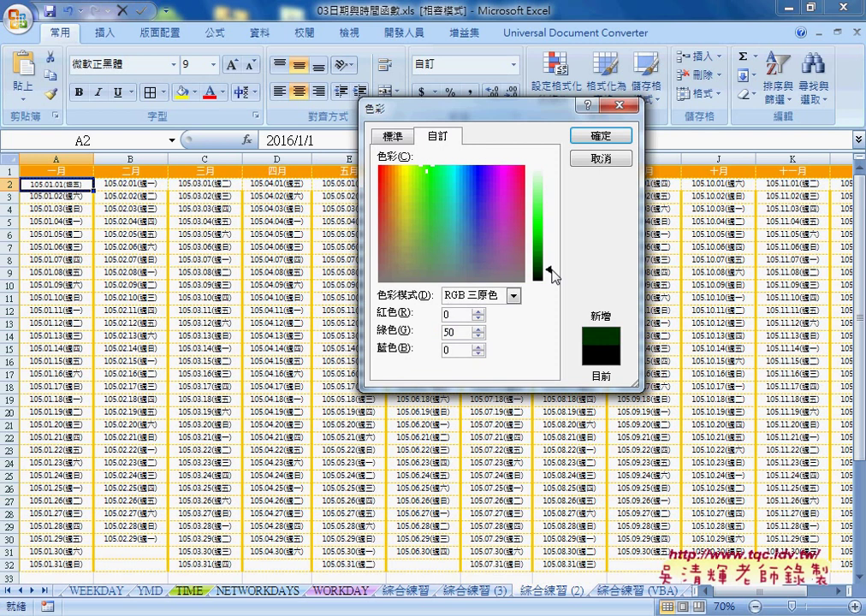
{"action": "double_click", "coordinate": [451, 332]}
{"action": "left_click", "coordinate": [600, 159]}
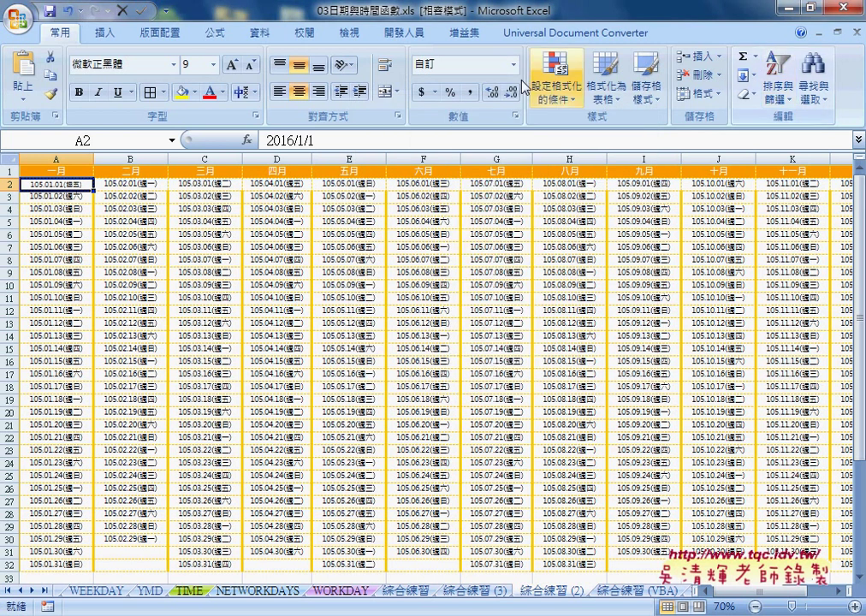
{"action": "left_click", "coordinate": [404, 34]}
{"action": "left_click", "coordinate": [34, 73]}
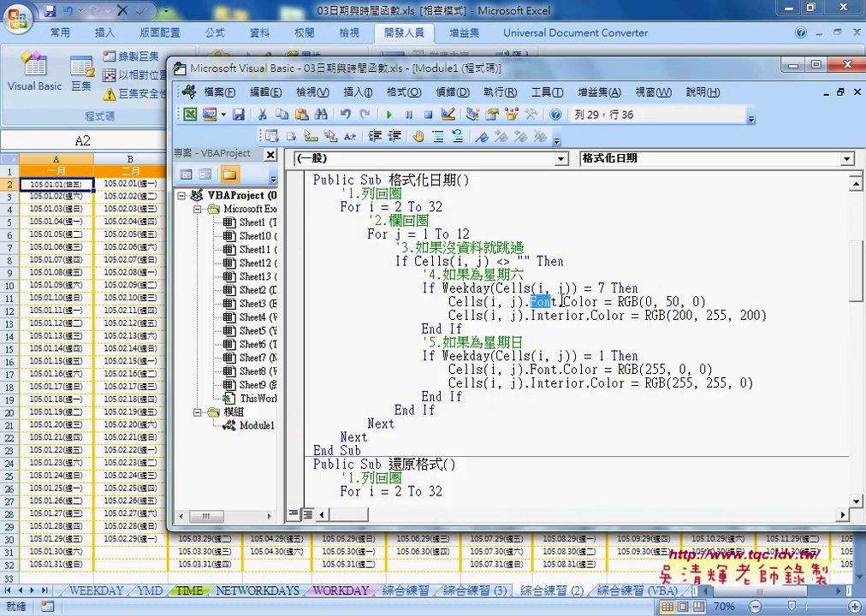
{"action": "left_click_drag", "start_coordinate": [530, 301], "coordinate": [597, 301]}
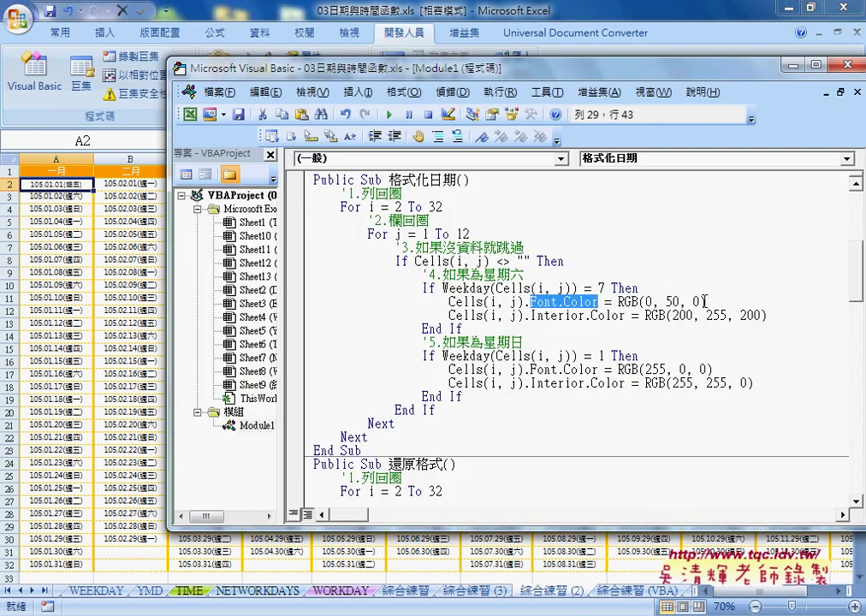
{"action": "left_click_drag", "start_coordinate": [704, 301], "coordinate": [619, 301]}
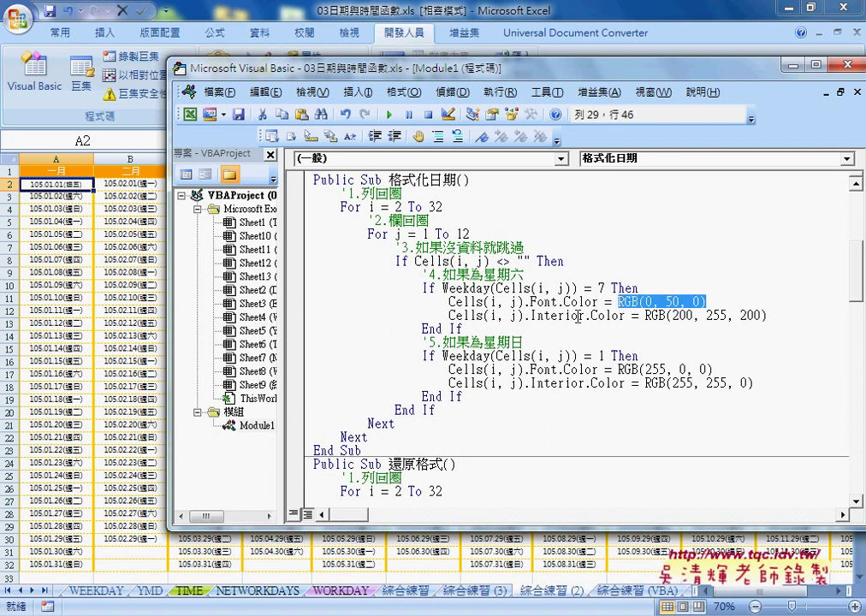
{"action": "left_click_drag", "start_coordinate": [533, 315], "coordinate": [584, 317]}
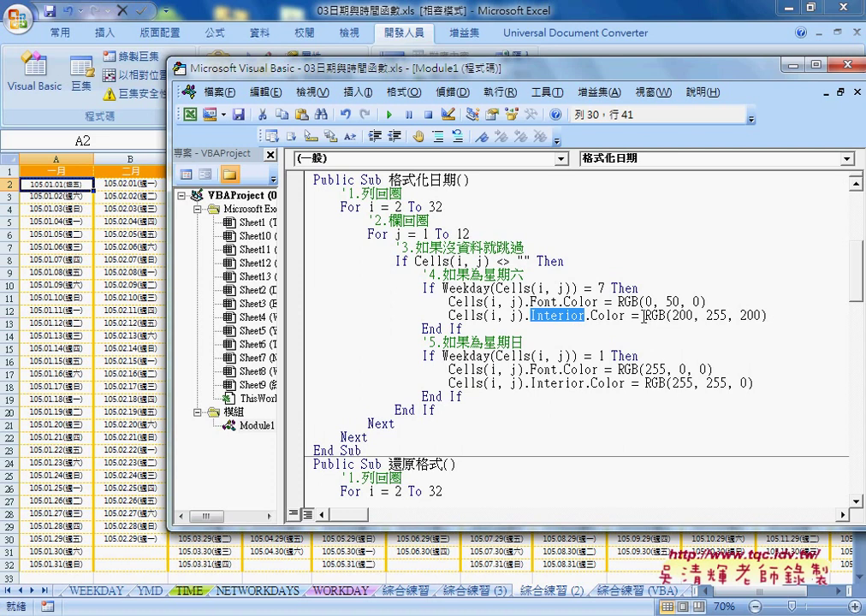
{"action": "left_click_drag", "start_coordinate": [645, 316], "coordinate": [767, 315]}
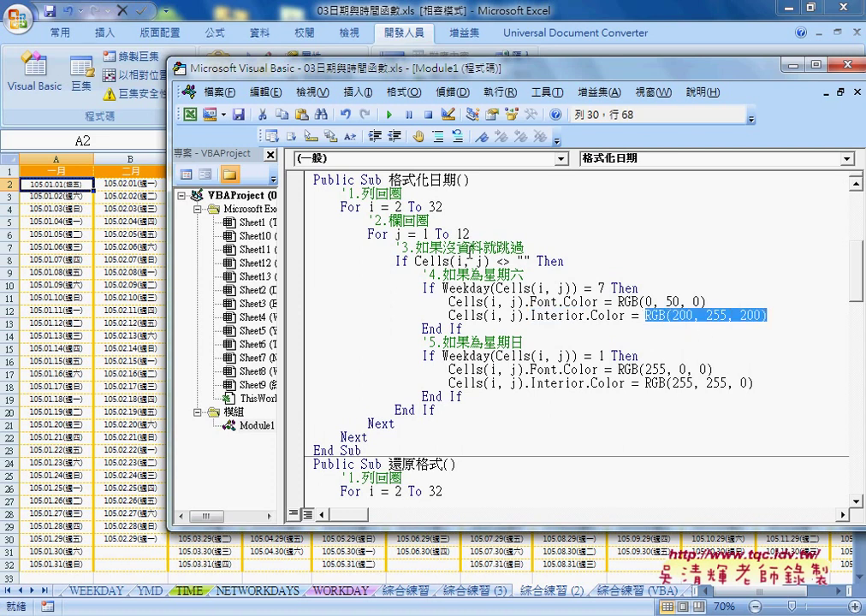
{"action": "left_click", "coordinate": [69, 36]}
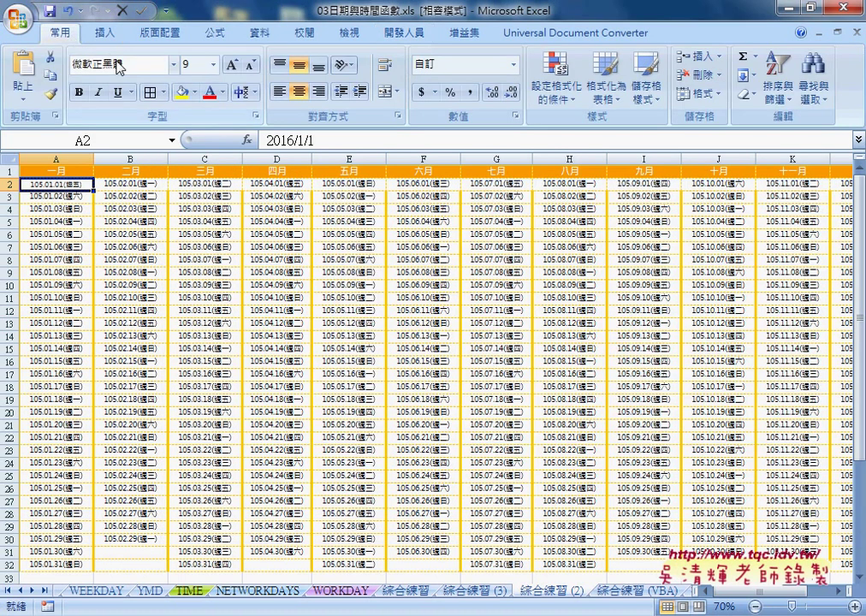
Start from a light green fill colour in the Custom tab of the fill colour picker
{"action": "left_click", "coordinate": [195, 92]}
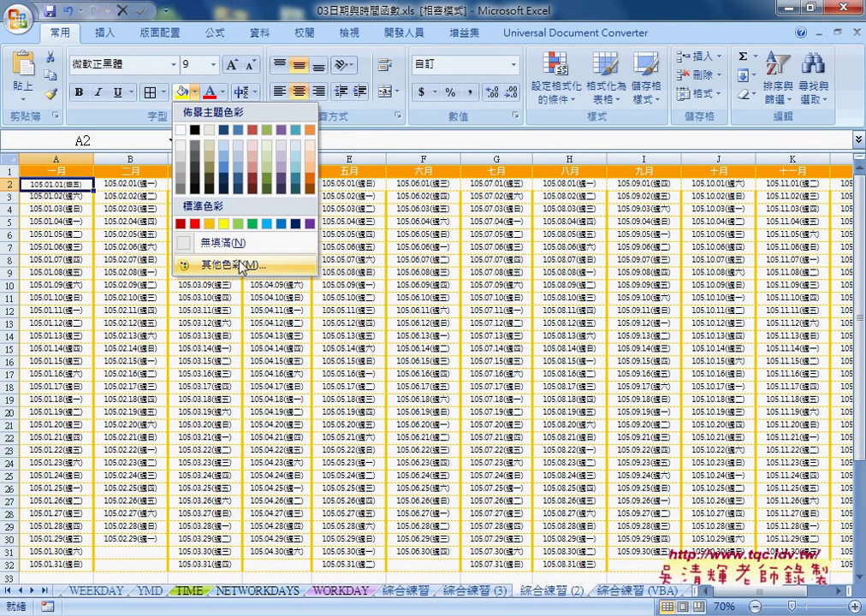
{"action": "left_click", "coordinate": [230, 264]}
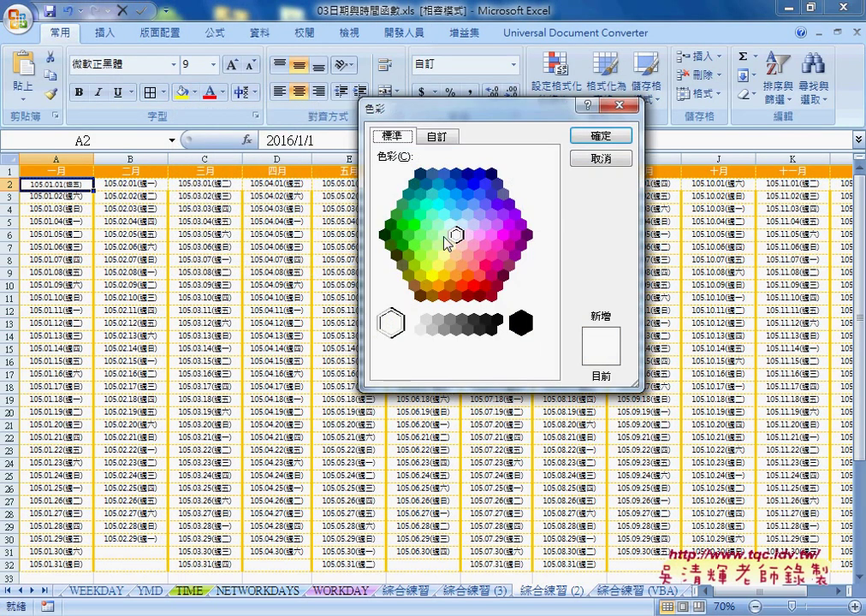
{"action": "left_click", "coordinate": [443, 234]}
{"action": "left_click", "coordinate": [436, 137]}
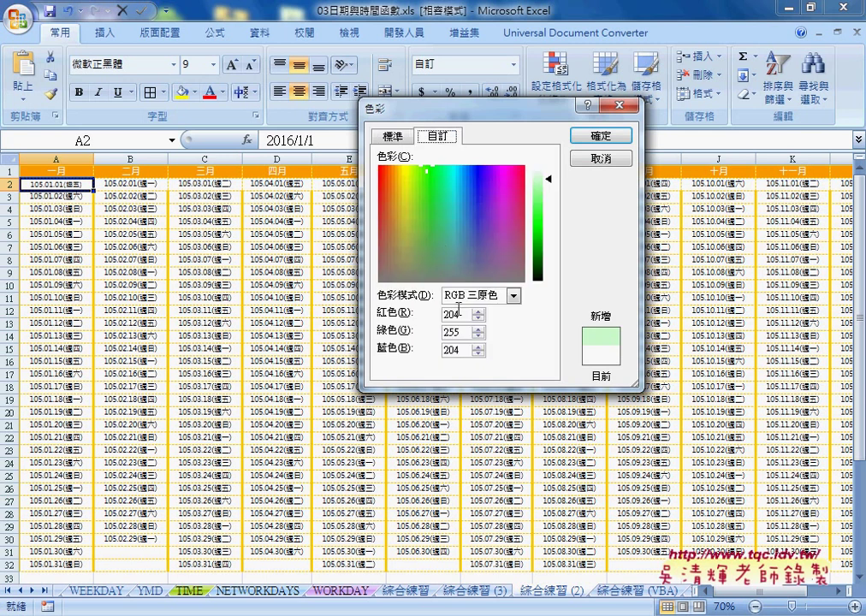
Change the Red and Blue values from 204 to 200, keeping Green at 255
{"action": "mouse_move", "coordinate": [462, 315]}
{"action": "left_mouse_down"}
{"action": "mouse_move", "coordinate": [446, 314]}
{"action": "mouse_move", "coordinate": [444, 350]}
{"action": "left_mouse_up"}
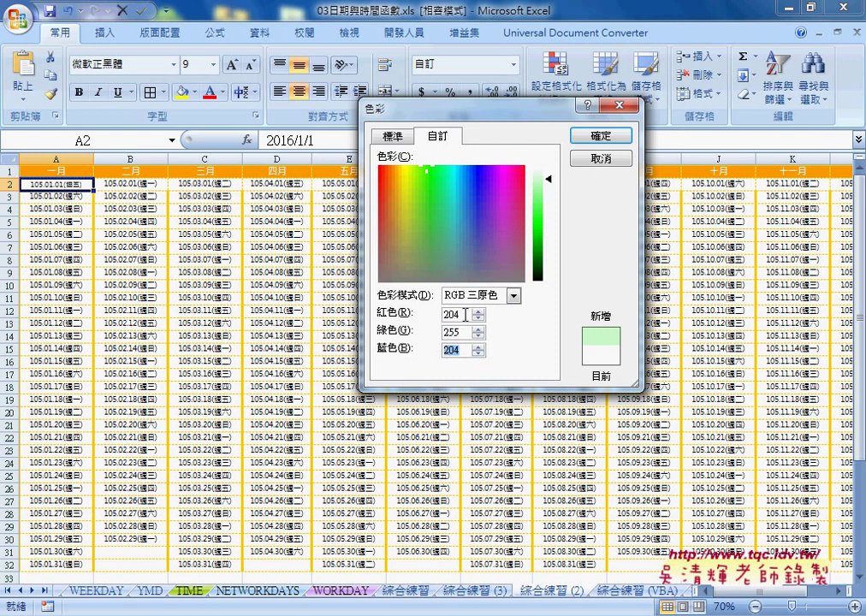
{"action": "double_click", "coordinate": [462, 316]}
{"action": "type", "text": "200"}
{"action": "left_click_drag", "start_coordinate": [470, 351], "coordinate": [416, 350]}
{"action": "type", "text": "200"}
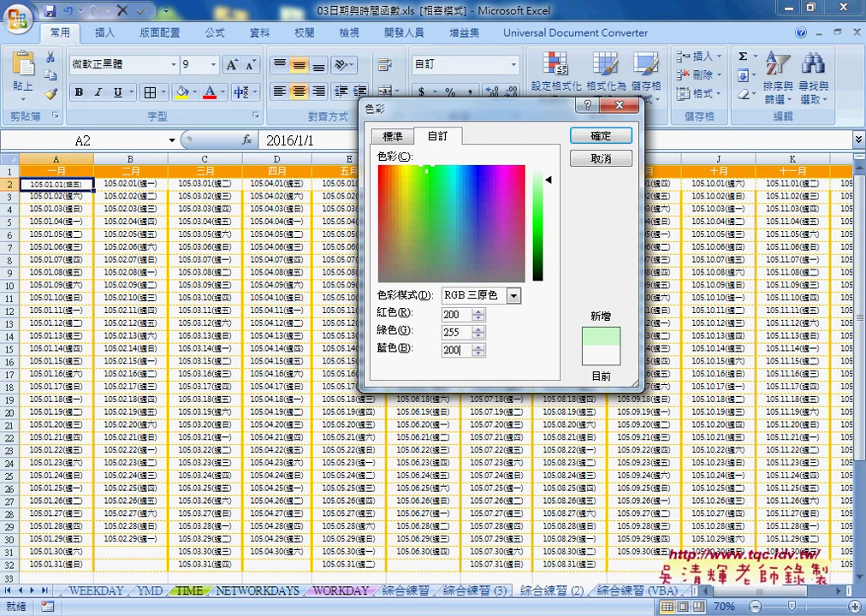